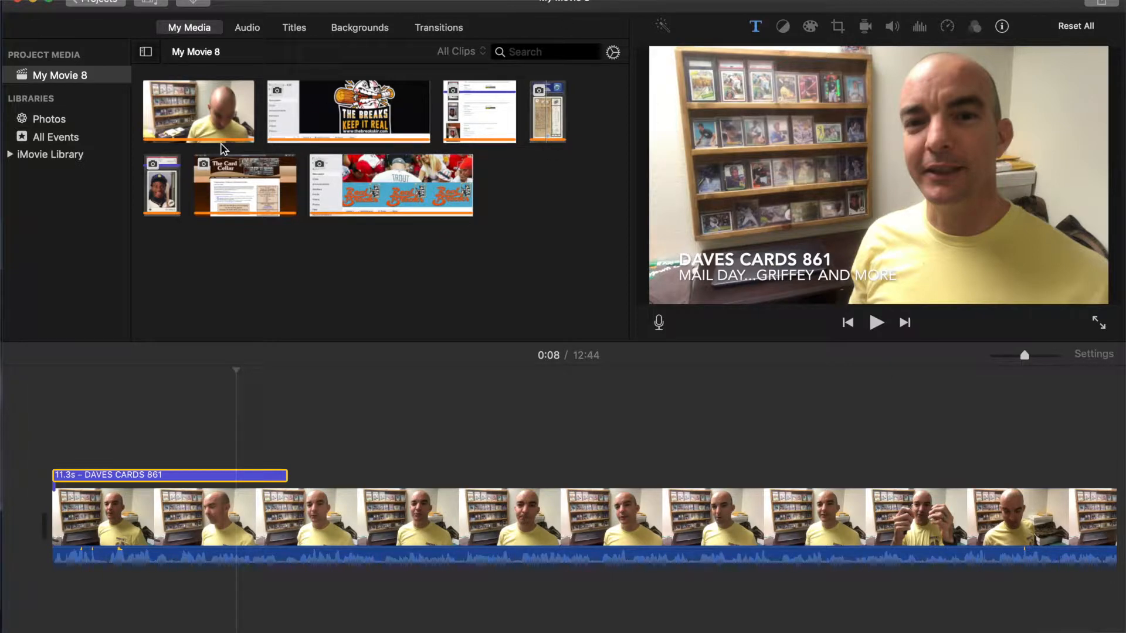
{"action": "left_click", "coordinate": [549, 106]}
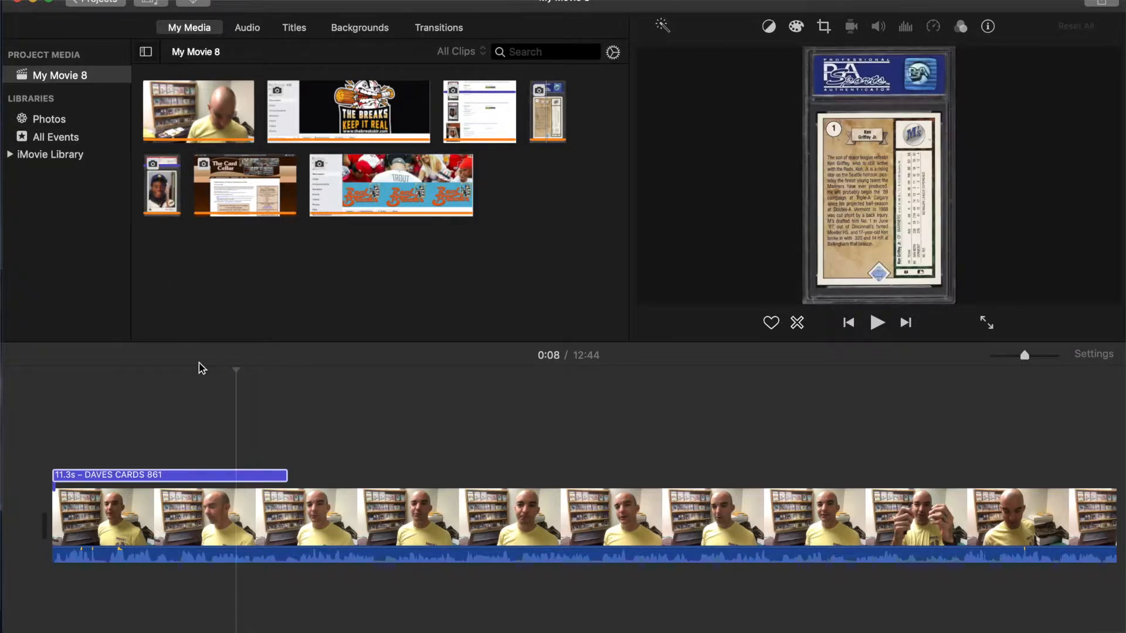
{"action": "left_click", "coordinate": [188, 475]}
{"action": "left_click", "coordinate": [188, 476]}
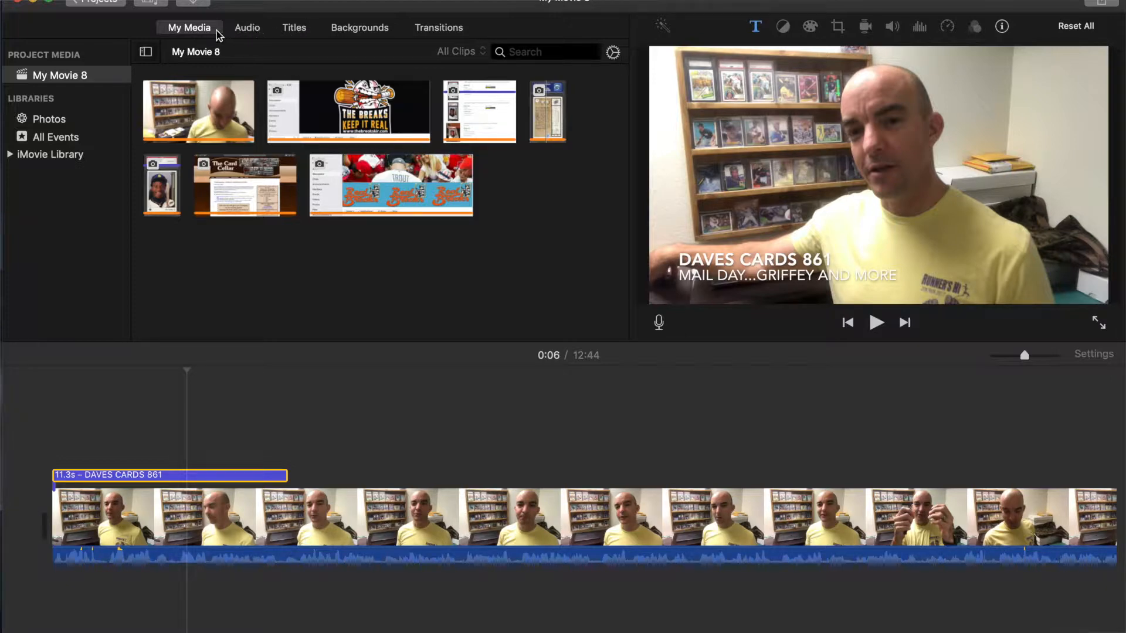
{"action": "left_click", "coordinate": [226, 126]}
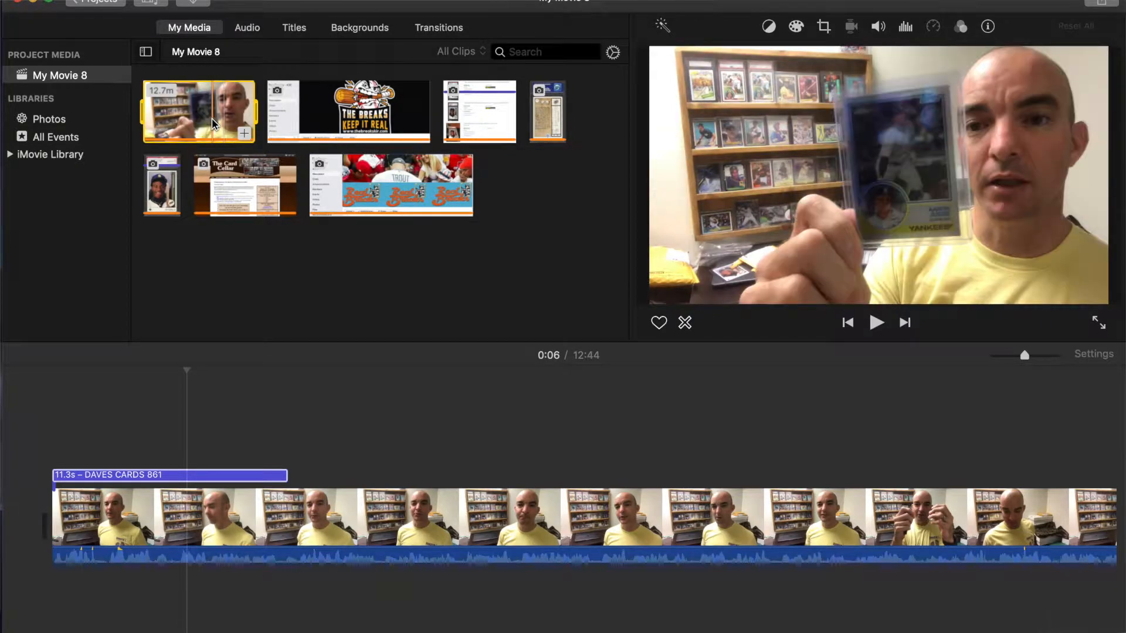
{"action": "left_click_drag", "start_coordinate": [212, 117], "coordinate": [211, 252]}
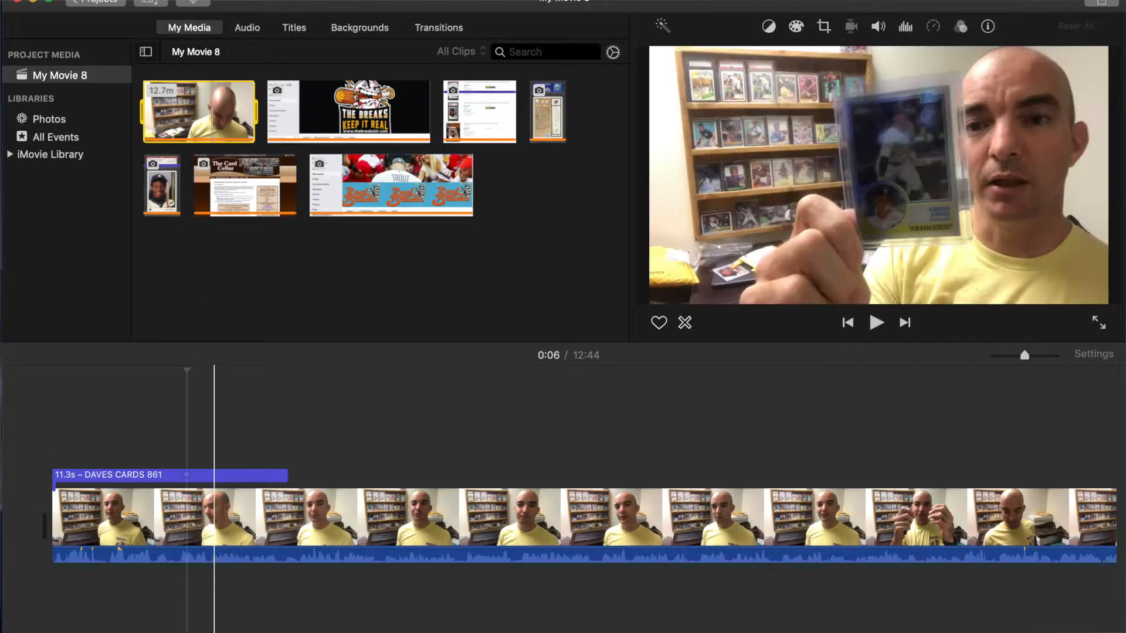
Step: Add a Standard Lower Third title at the very start of the video in the timeline
{"action": "left_click", "coordinate": [294, 28]}
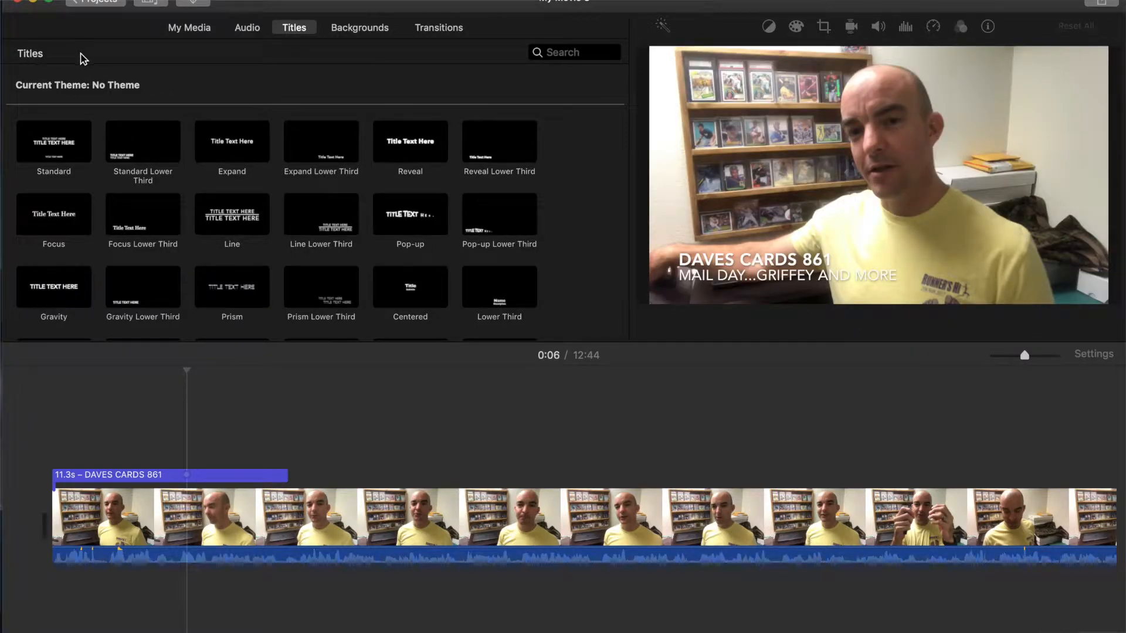
{"action": "left_click", "coordinate": [139, 142]}
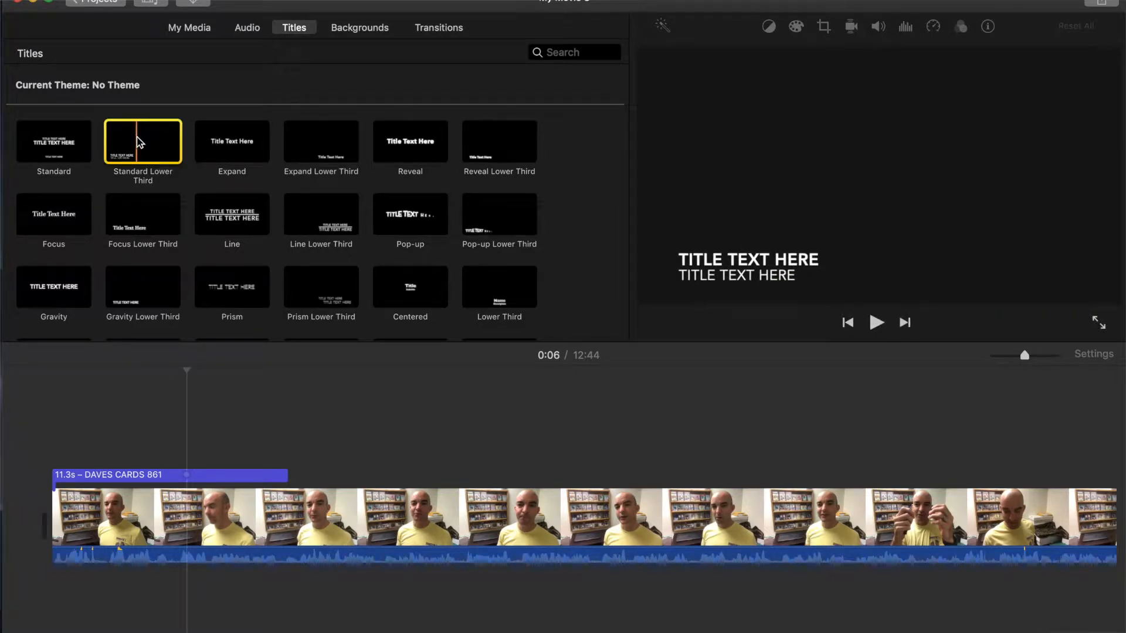
{"action": "left_click_drag", "start_coordinate": [139, 142], "coordinate": [53, 423]}
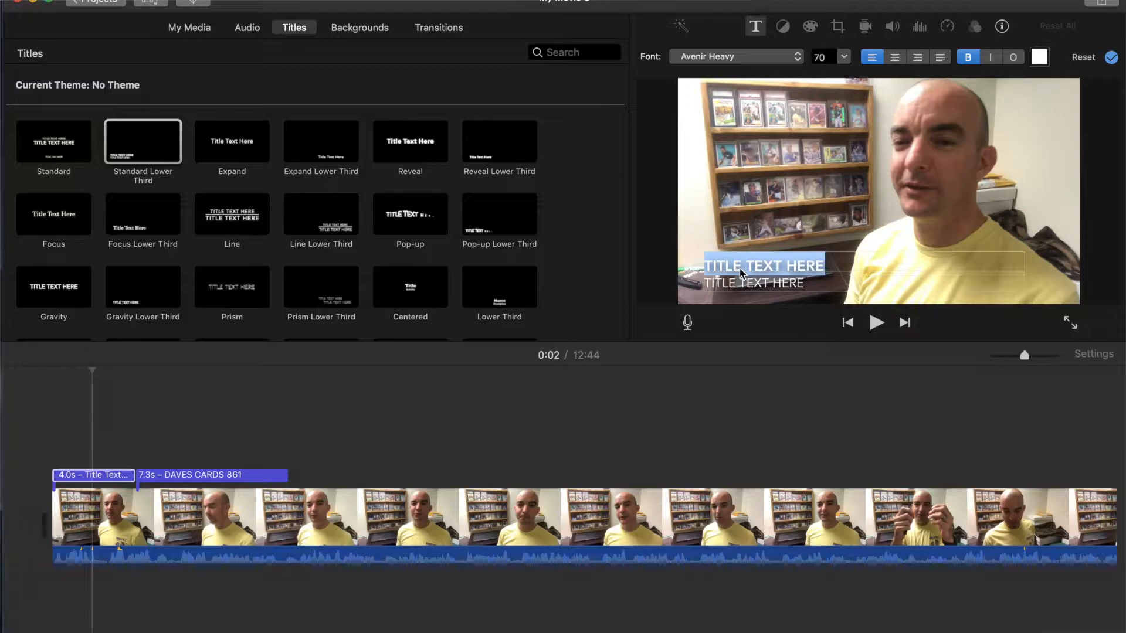
Step: Set the new title's first line to "DAVES CARDS 861" and its second line to "TITLE OF THE VIDEO"
{"action": "type", "text": "DAVES CAR"}
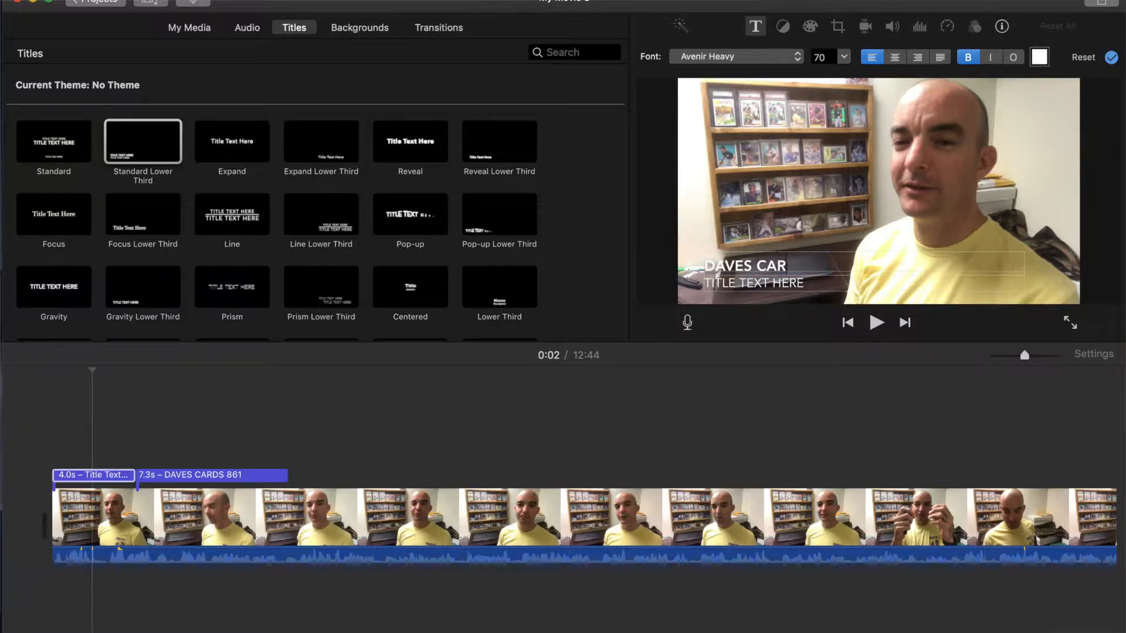
{"action": "type", "text": "DS 861"}
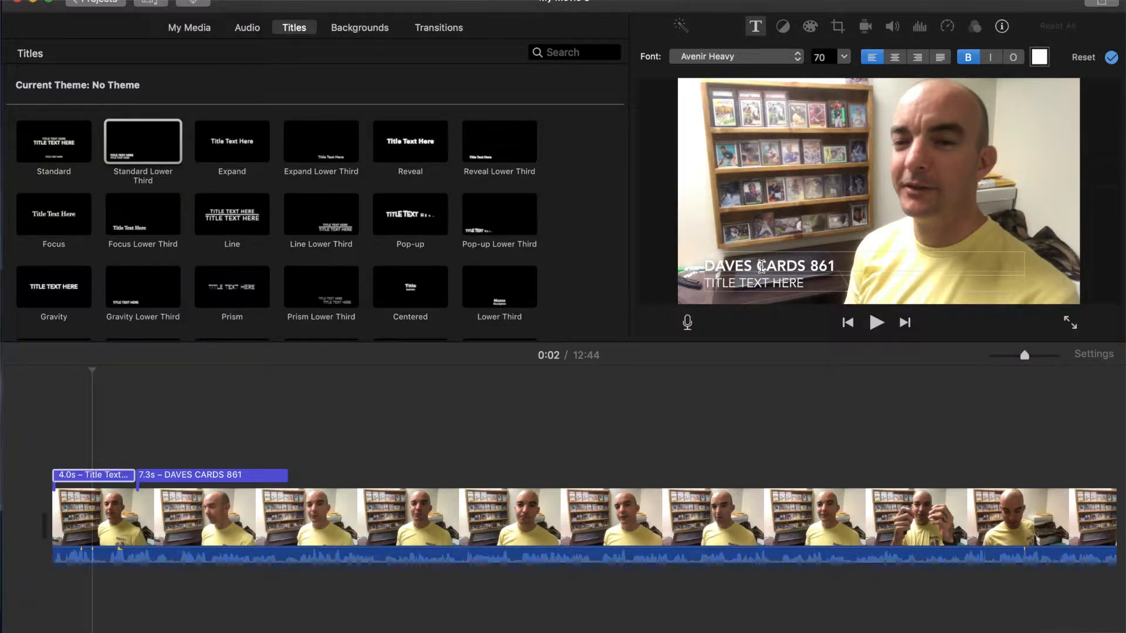
{"action": "left_click", "coordinate": [776, 278]}
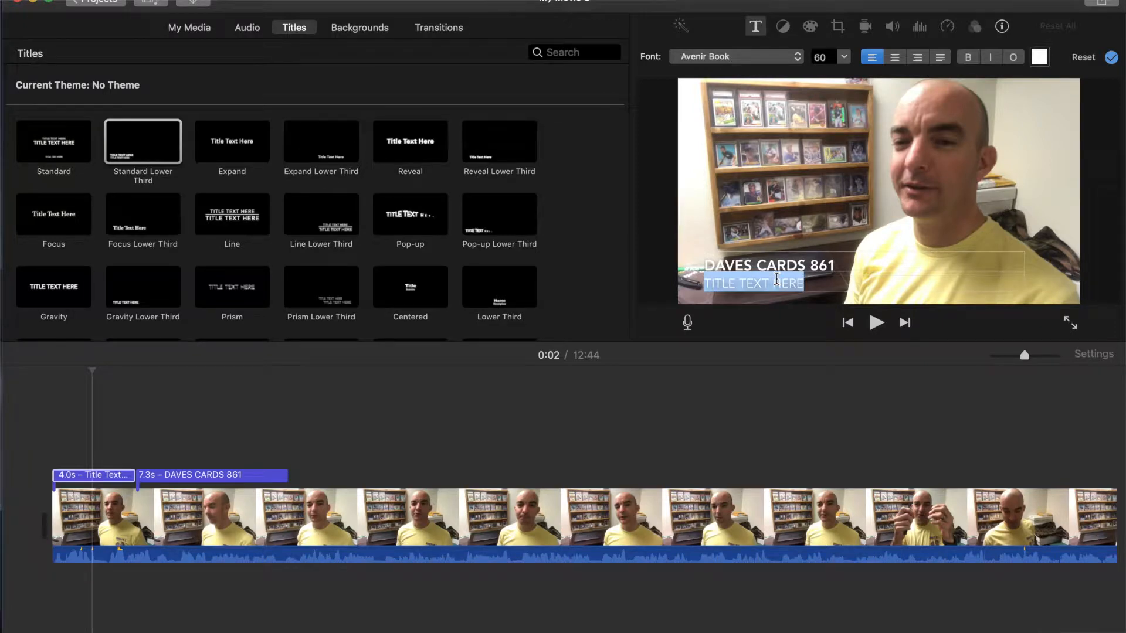
{"action": "type", "text": "TITLE OF"}
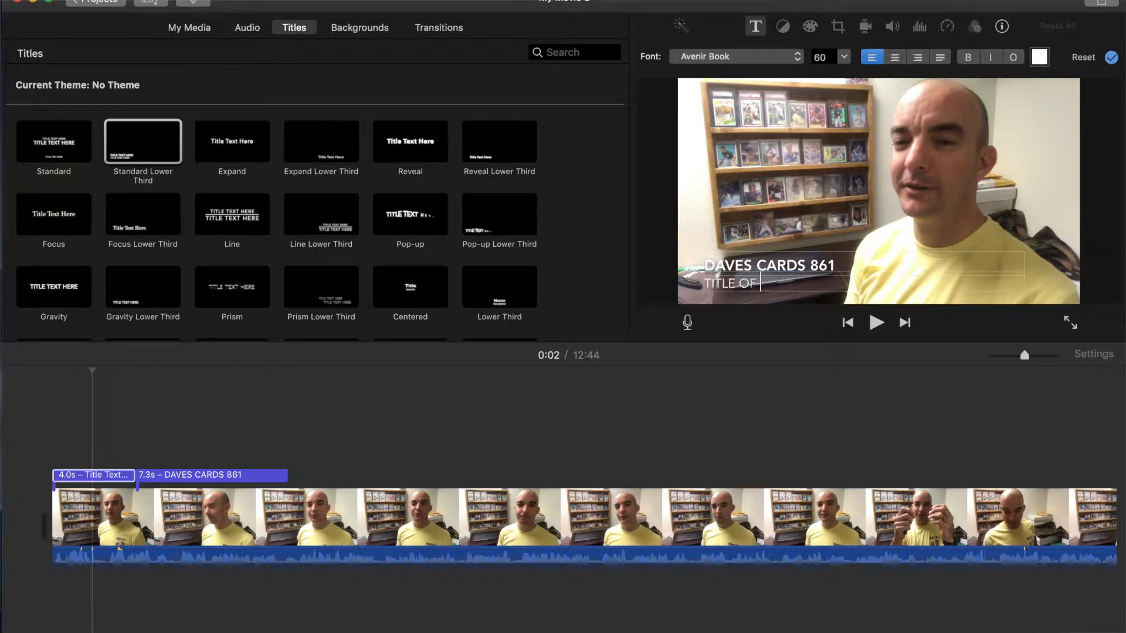
{"action": "type", "text": " THE VIDEO"}
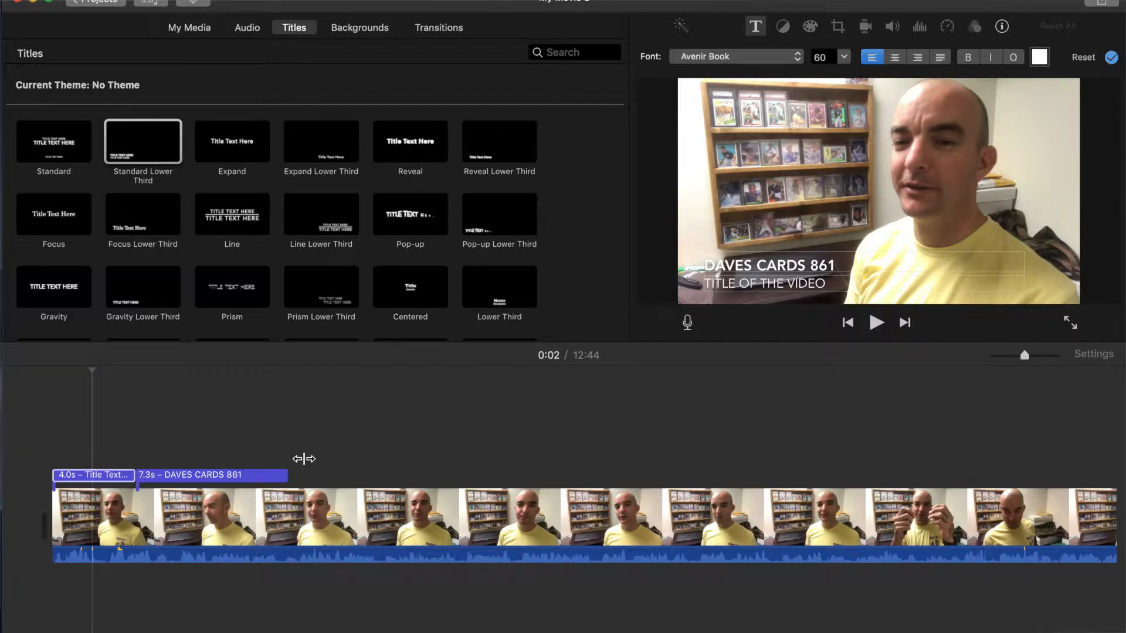
Step: Trim back the start of the old "MAIL DAY...GRIFFEY AND MORE" title and delete that title from the timeline
{"action": "left_click_drag", "start_coordinate": [136, 477], "coordinate": [236, 477]}
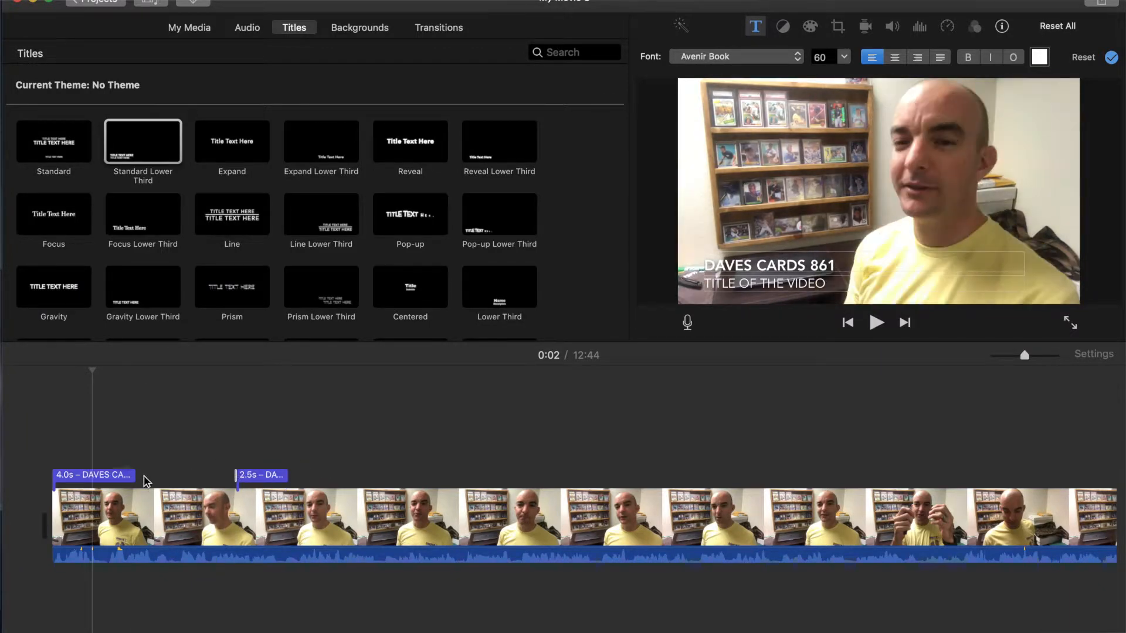
{"action": "left_click", "coordinate": [113, 476]}
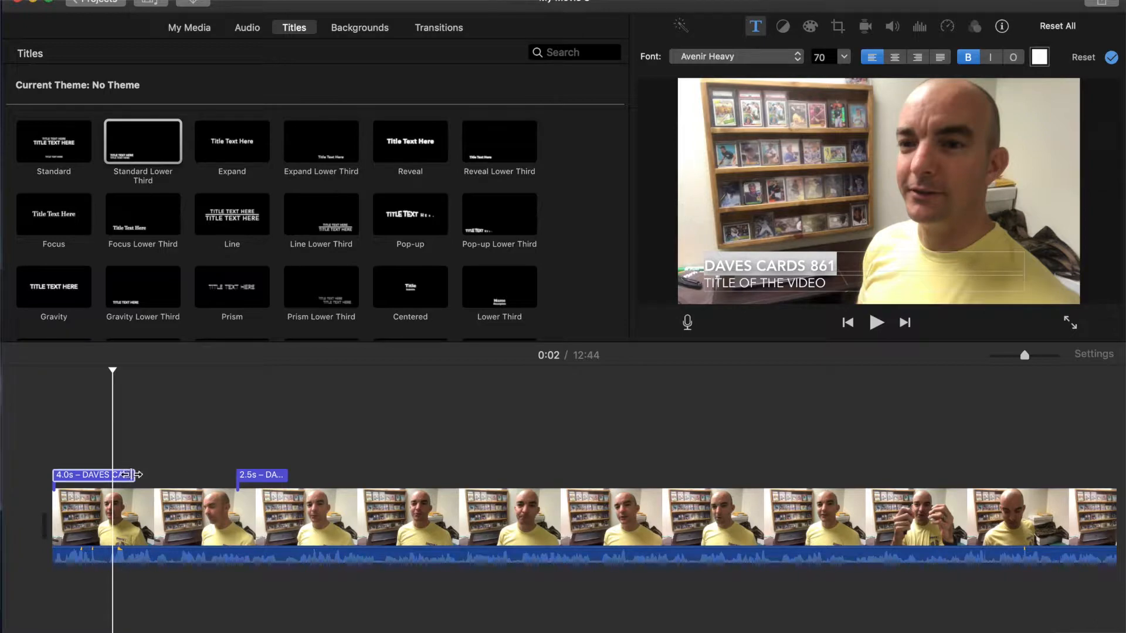
{"action": "left_click", "coordinate": [261, 476]}
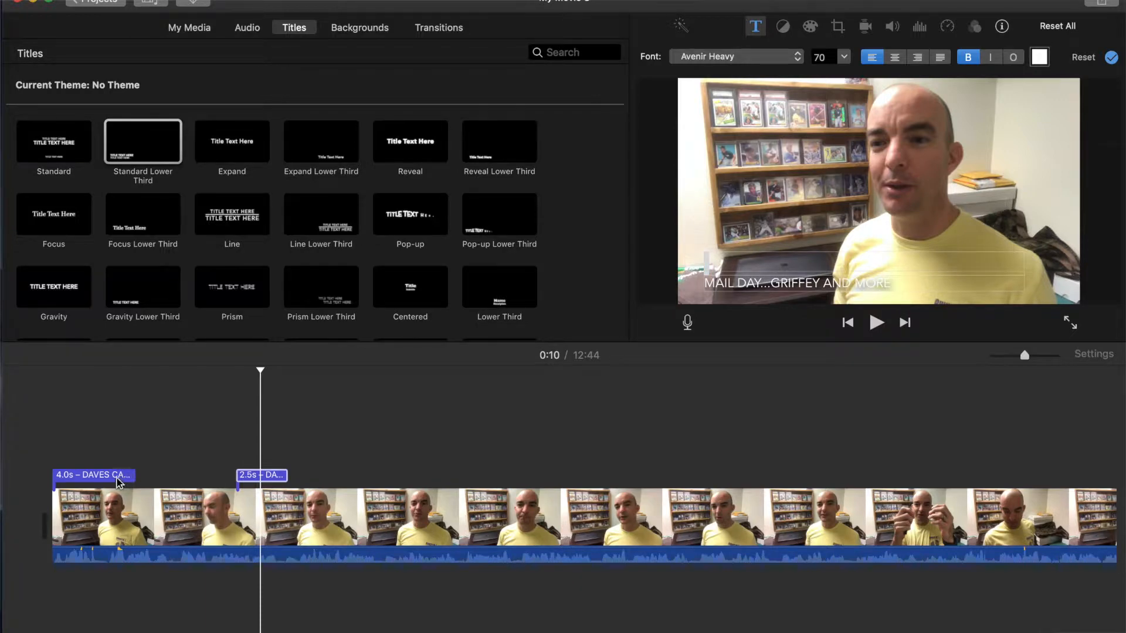
{"action": "left_click", "coordinate": [117, 480]}
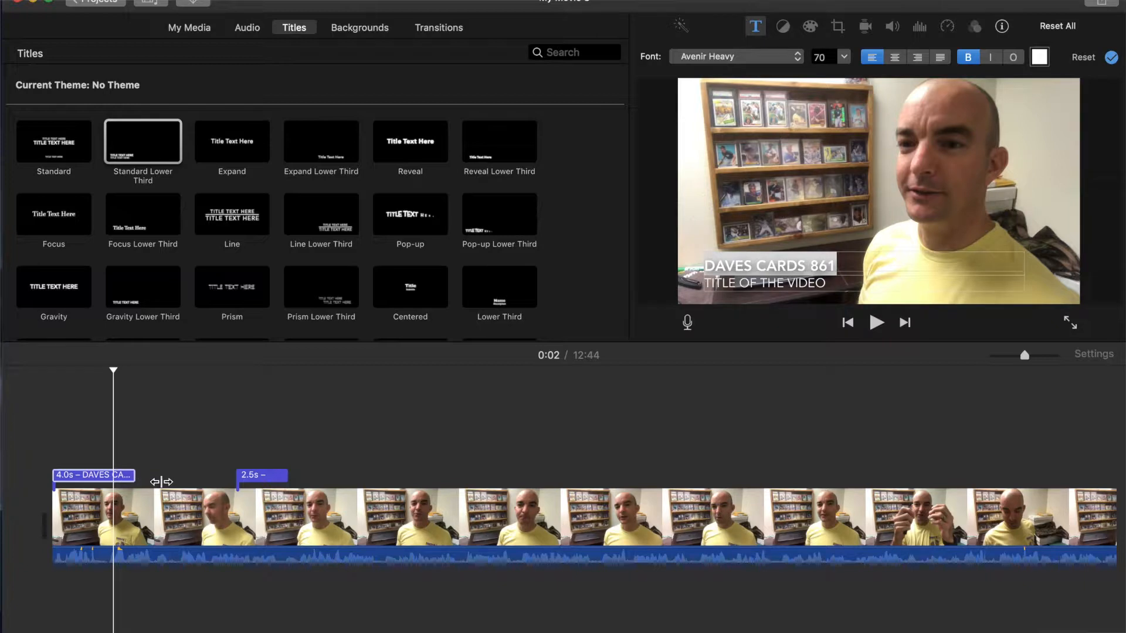
{"action": "left_click", "coordinate": [253, 480]}
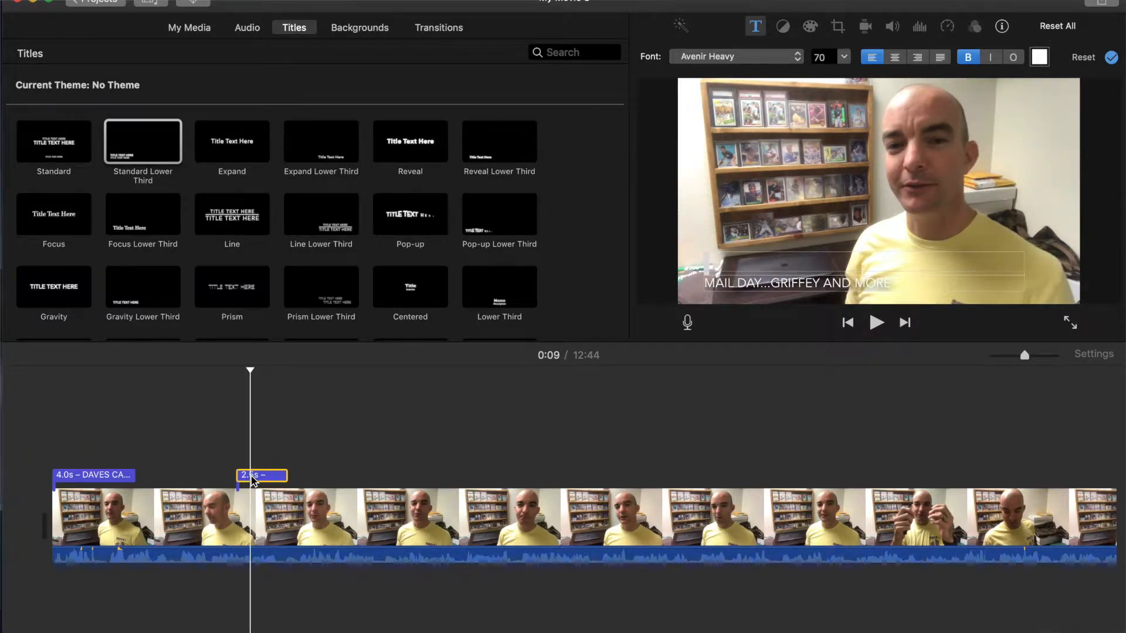
{"action": "key", "text": "BackSpace"}
Step: Extend the new title at the start of the video to 10.3 s
{"action": "left_click", "coordinate": [113, 480]}
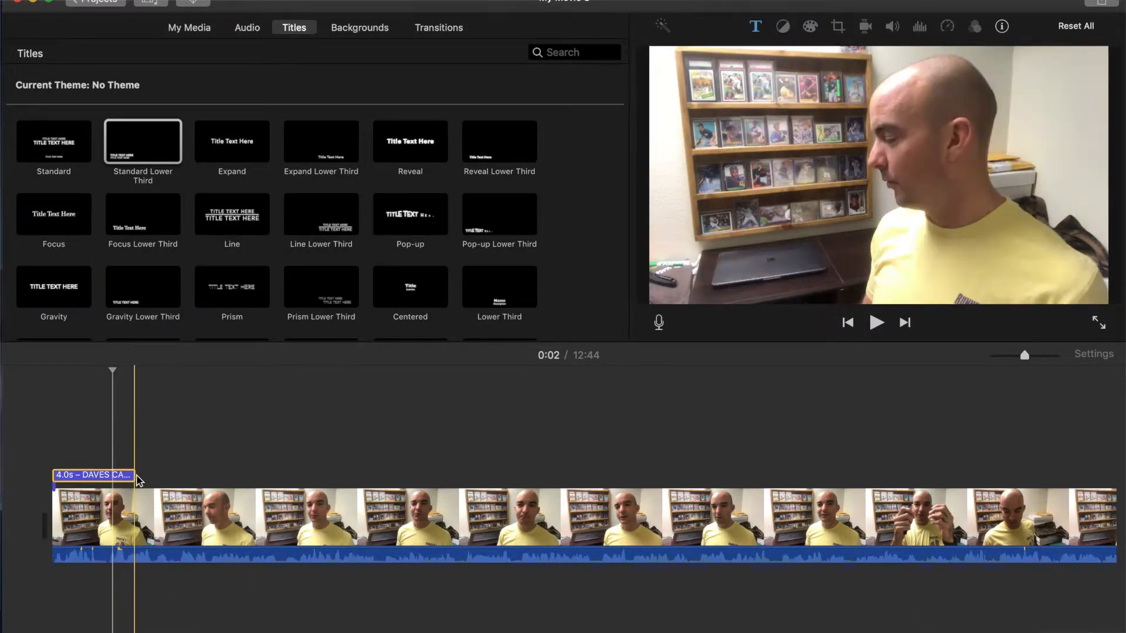
{"action": "left_click_drag", "start_coordinate": [135, 476], "coordinate": [266, 476]}
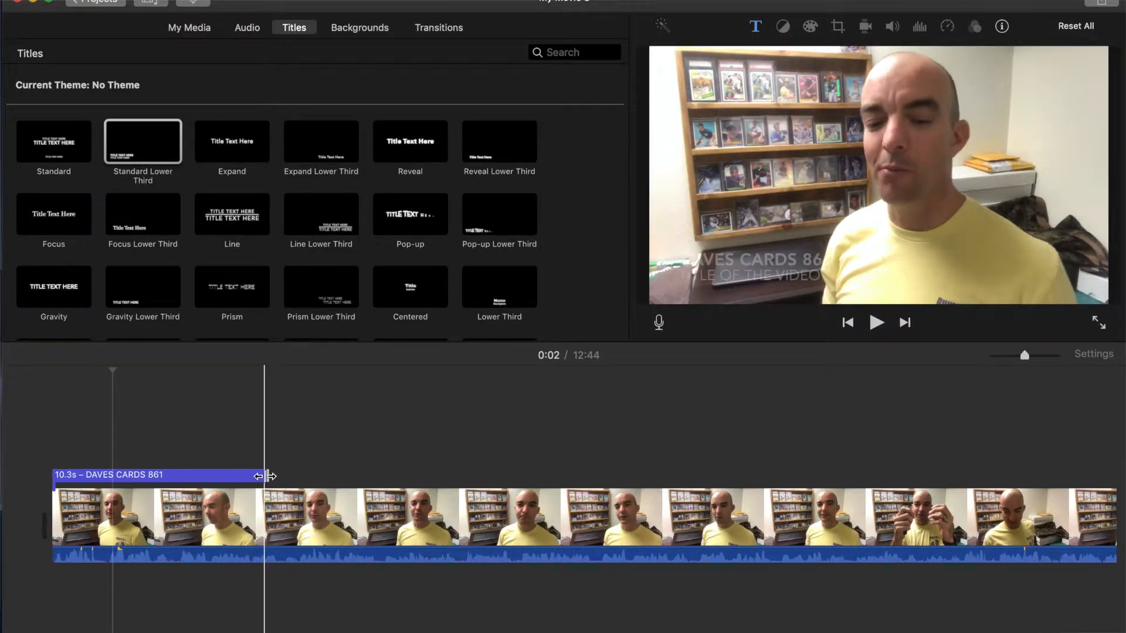
{"action": "scroll", "coordinate": [500, 461], "scroll_direction": "right", "scroll_amount": 3}
{"action": "scroll", "coordinate": [501, 461], "scroll_direction": "left", "scroll_amount": 3}
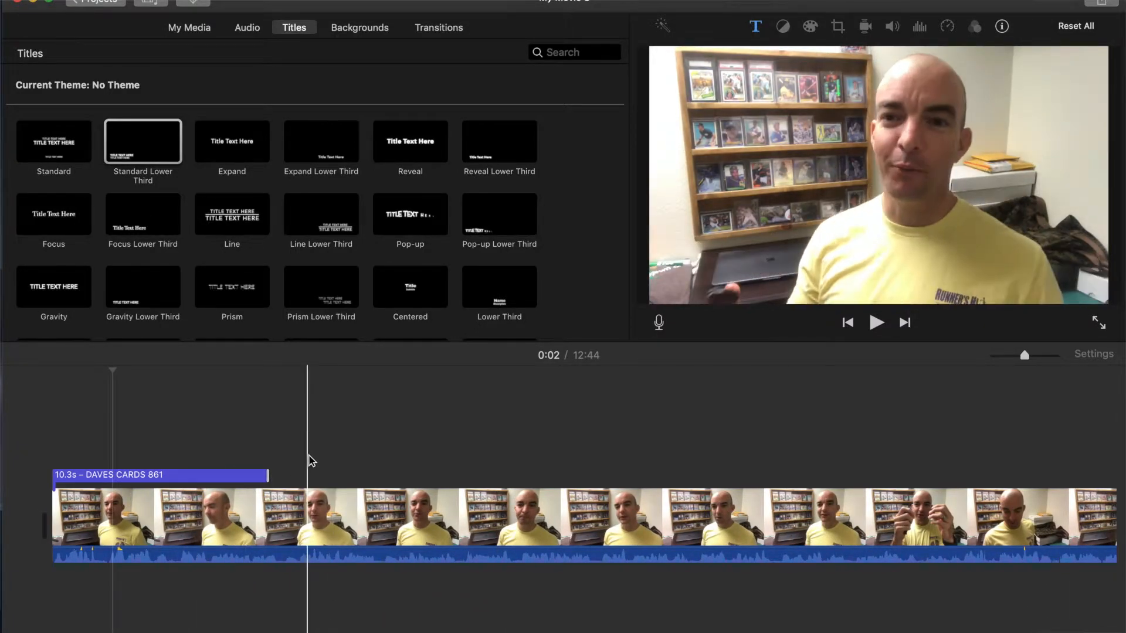
Step: Play the main clip into the existing "The Breaks" image overlay to preview how it appears
{"action": "scroll", "coordinate": [309, 459], "scroll_direction": "right", "scroll_amount": 10}
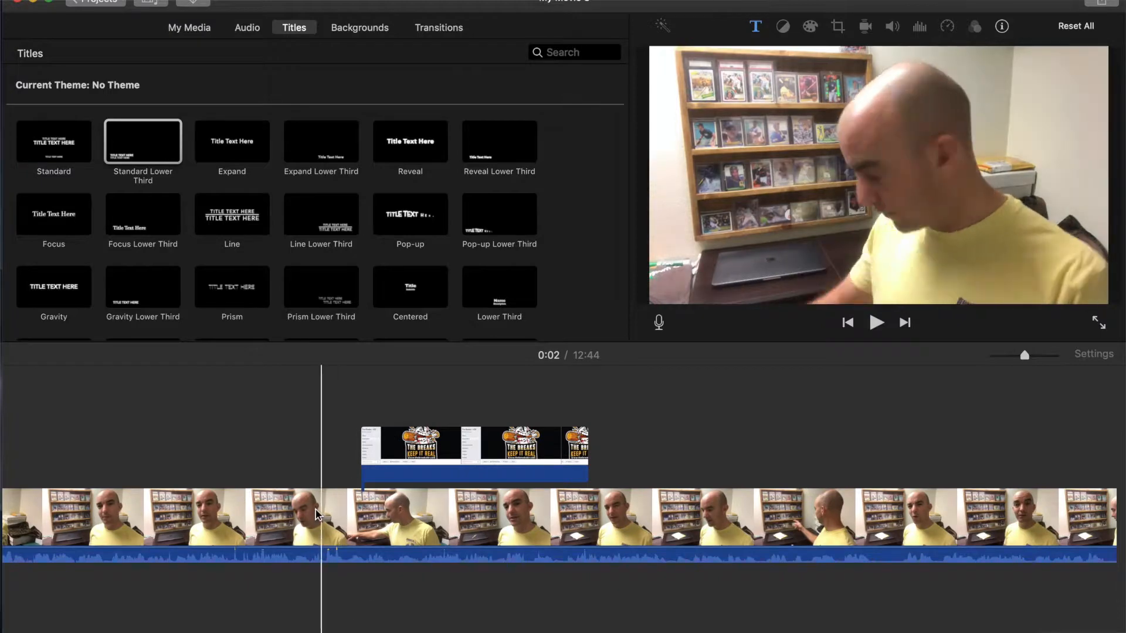
{"action": "left_click", "coordinate": [317, 517]}
{"action": "key", "text": "space"}
{"action": "key", "text": "space"}
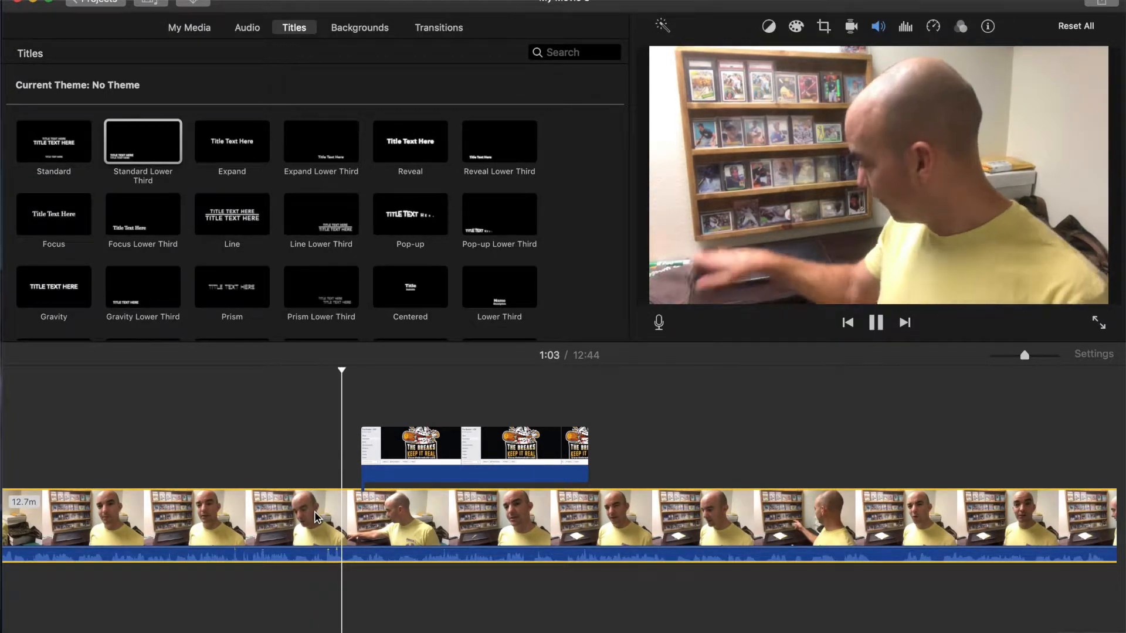
{"action": "key", "text": "space"}
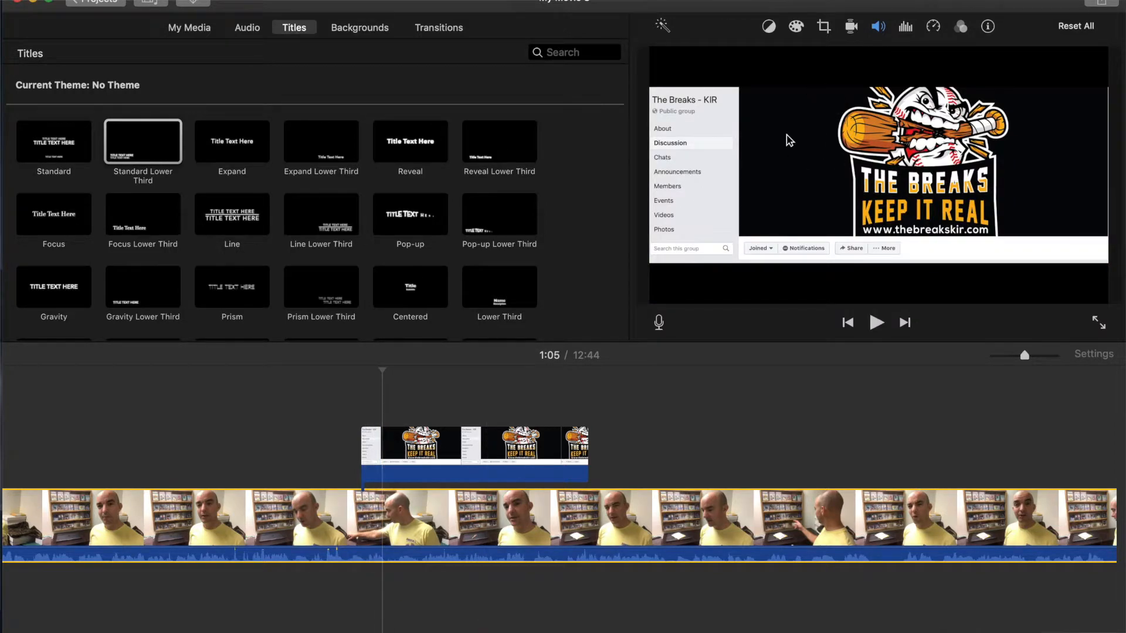
Step: Place "The Breaks" image above the main clip, shortly before the existing copy, and delete the old overlay
{"action": "left_click", "coordinate": [190, 32]}
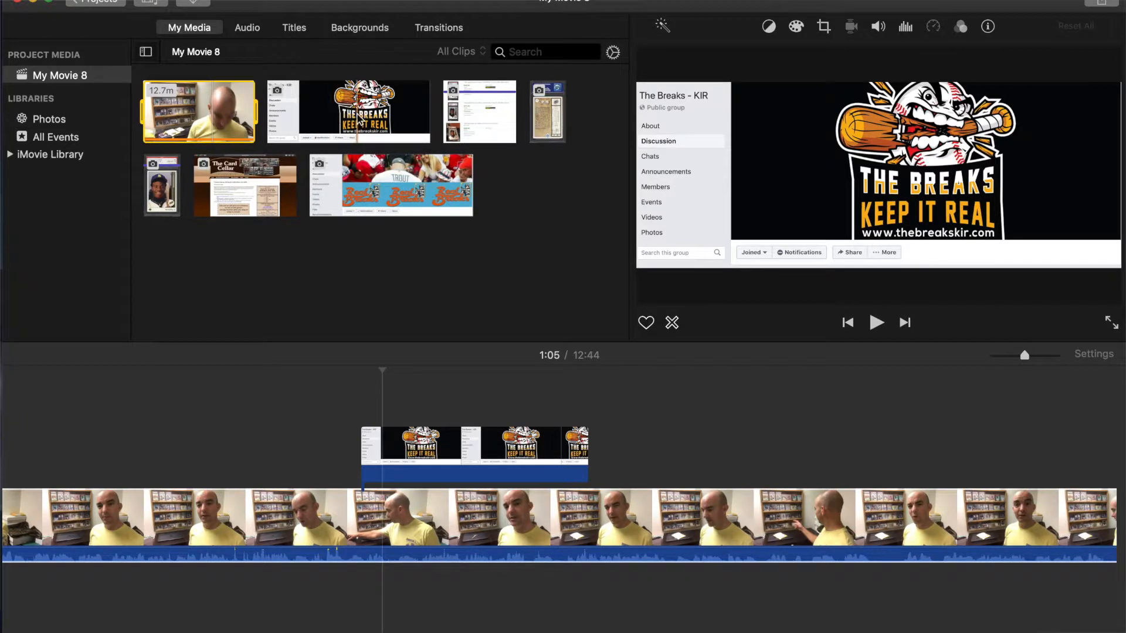
{"action": "left_click_drag", "start_coordinate": [345, 114], "coordinate": [176, 437]}
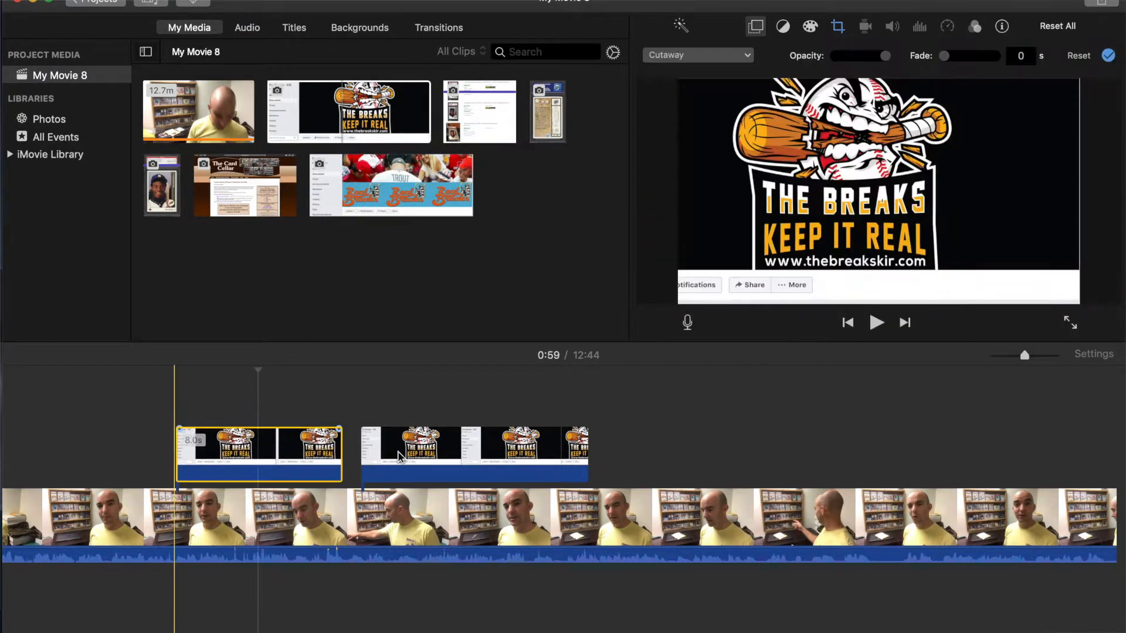
{"action": "left_click", "coordinate": [408, 468]}
{"action": "key", "text": "Delete"}
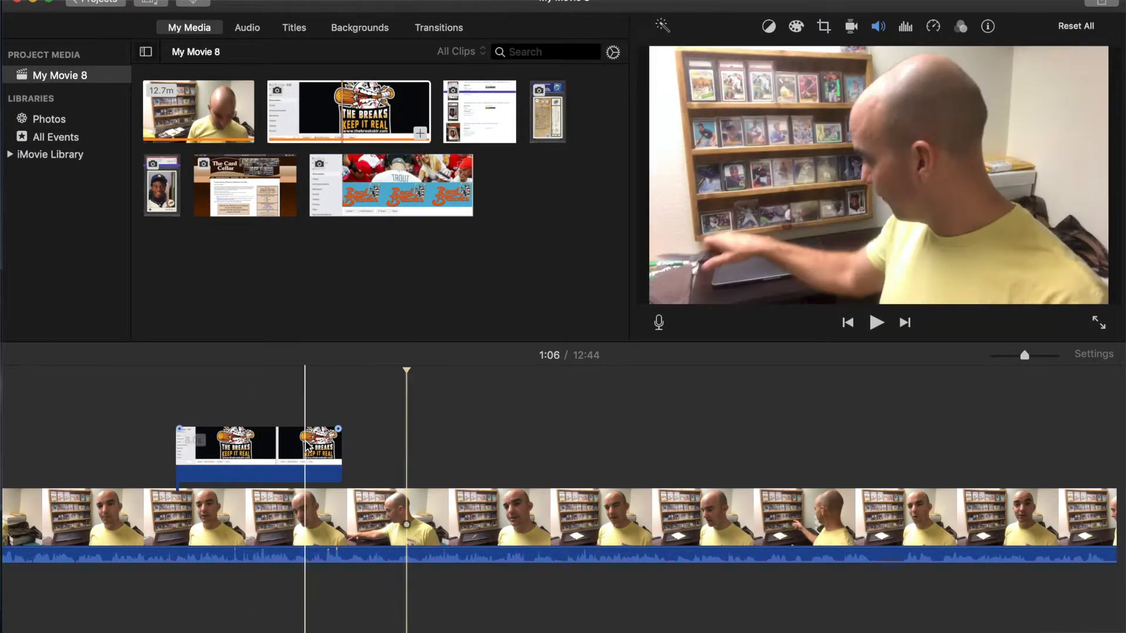
Step: Change the new image overlay's crop style from Ken Burns to Fit
{"action": "left_click", "coordinate": [205, 469]}
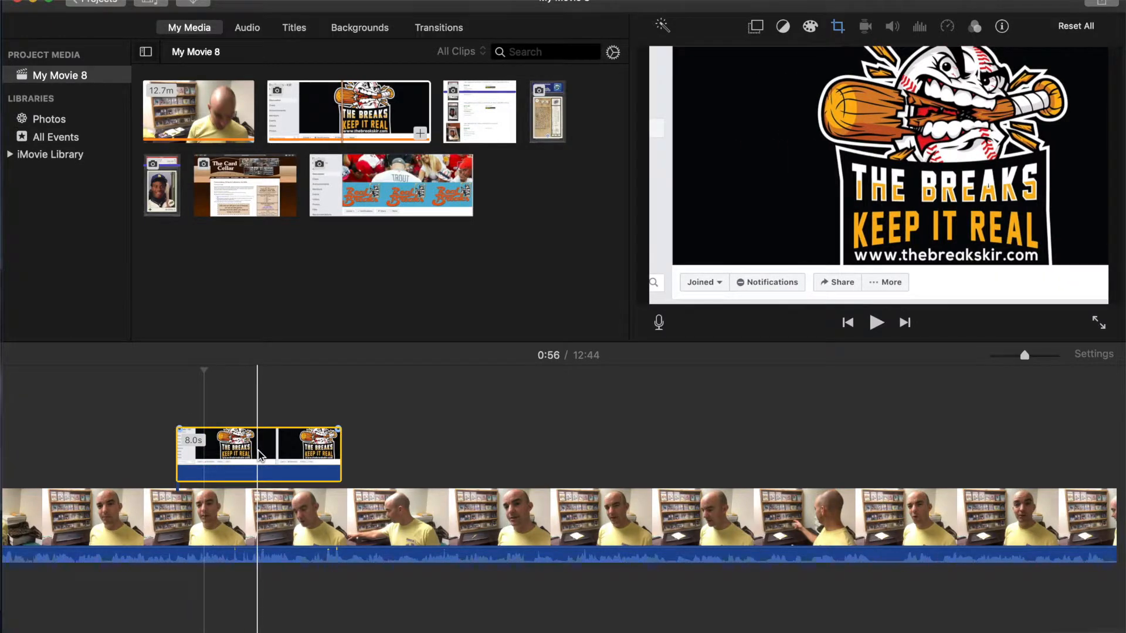
{"action": "left_click", "coordinate": [280, 448]}
{"action": "left_click", "coordinate": [755, 25]}
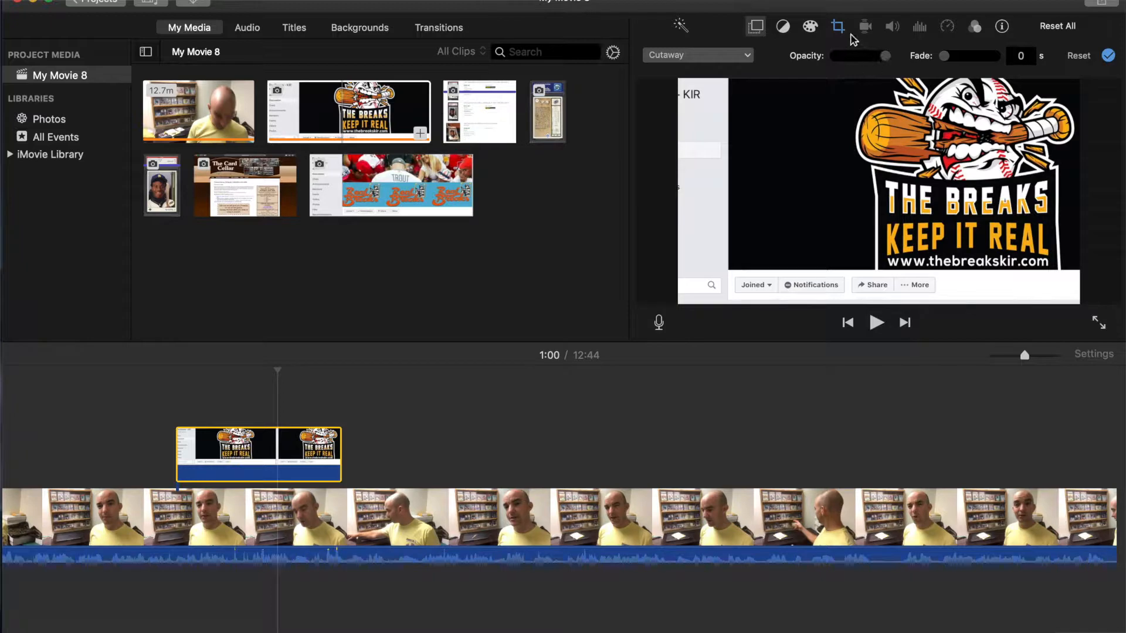
{"action": "left_click", "coordinate": [837, 27]}
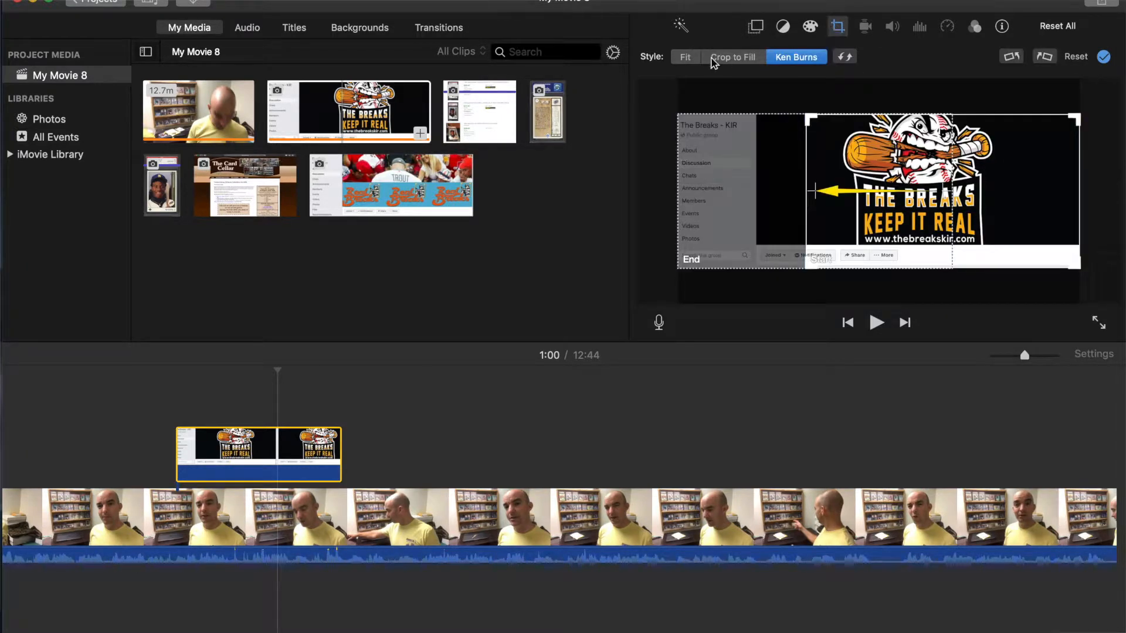
{"action": "left_click", "coordinate": [686, 57]}
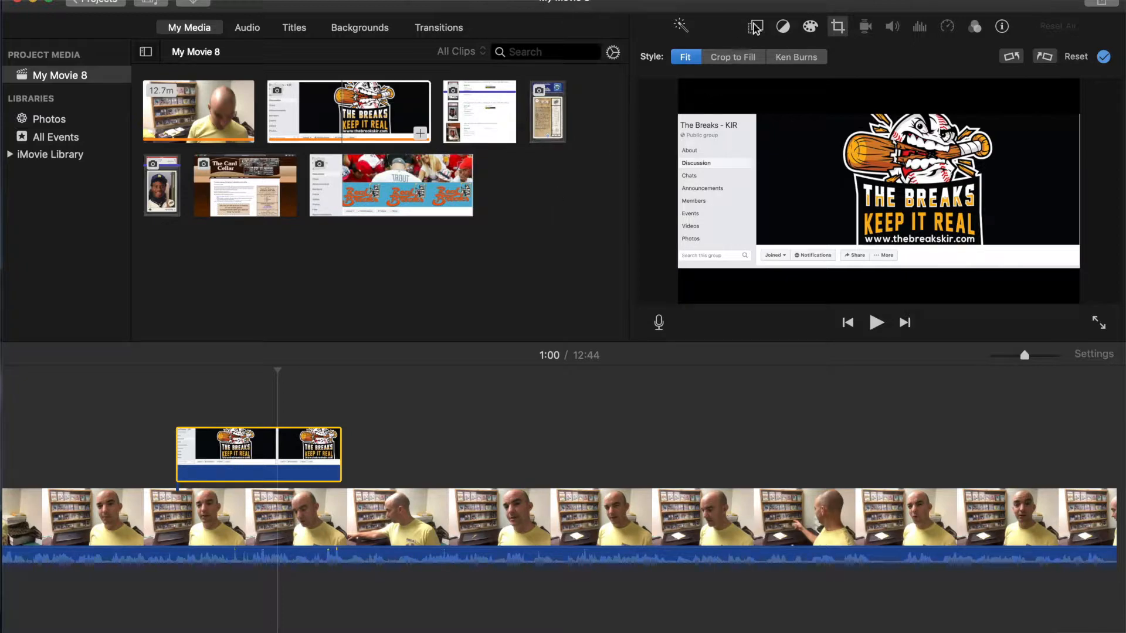
Step: Review the available overlay styles for the image and keep it as a Cutaway
{"action": "left_click", "coordinate": [755, 27]}
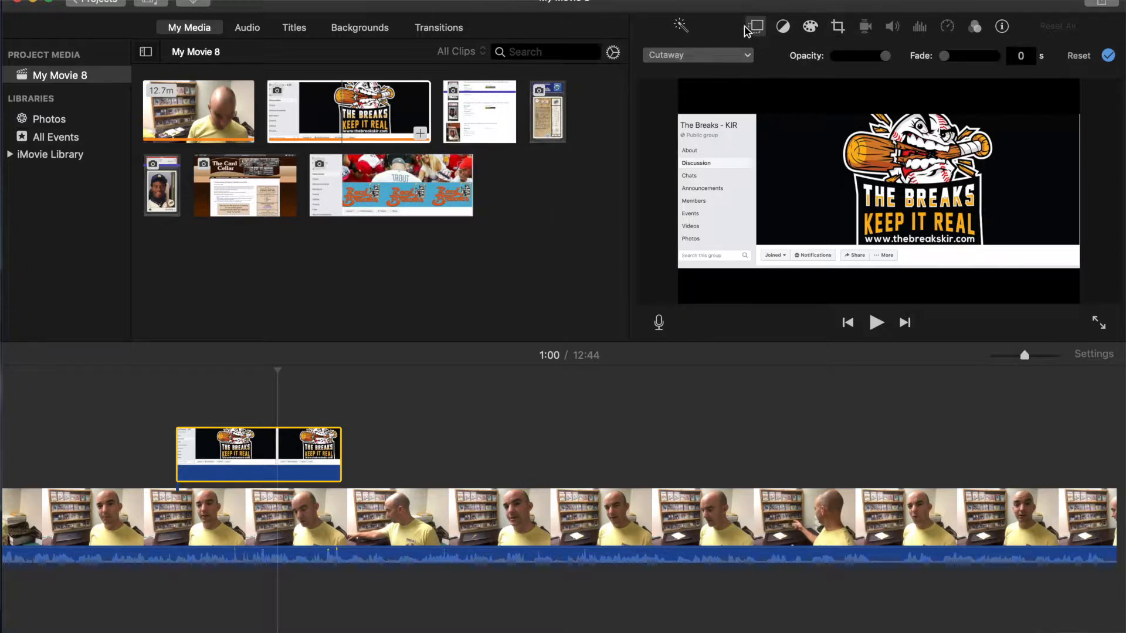
{"action": "left_click", "coordinate": [735, 57]}
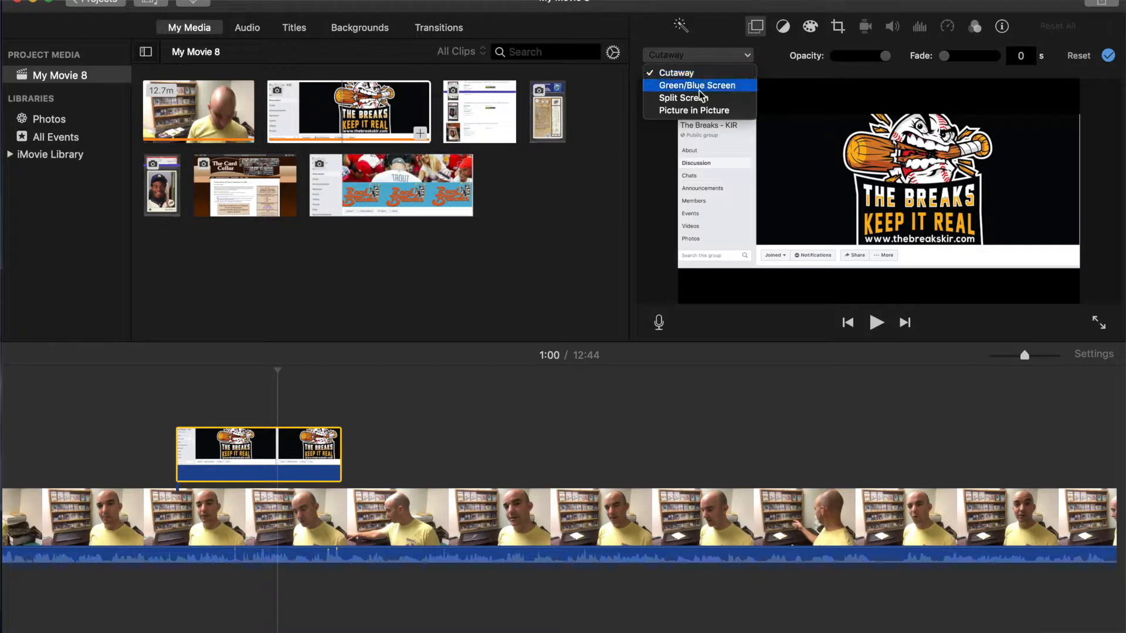
{"action": "left_click", "coordinate": [727, 52]}
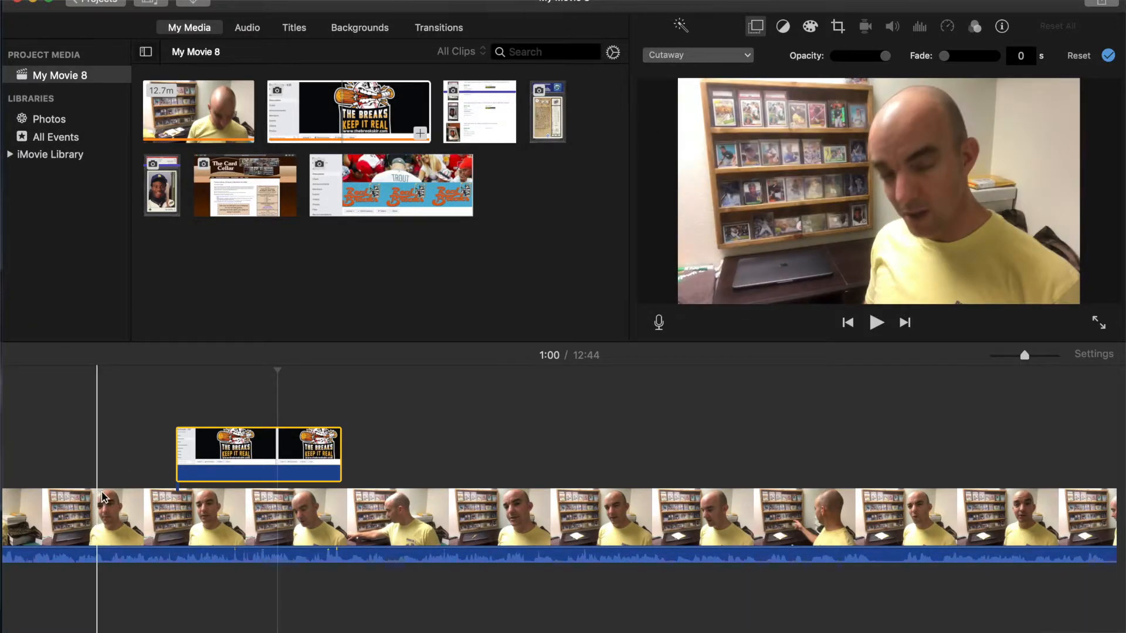
Step: Play the main clip into "The Breaks" cutaway to preview the switch from the footage to the image
{"action": "left_click", "coordinate": [128, 507]}
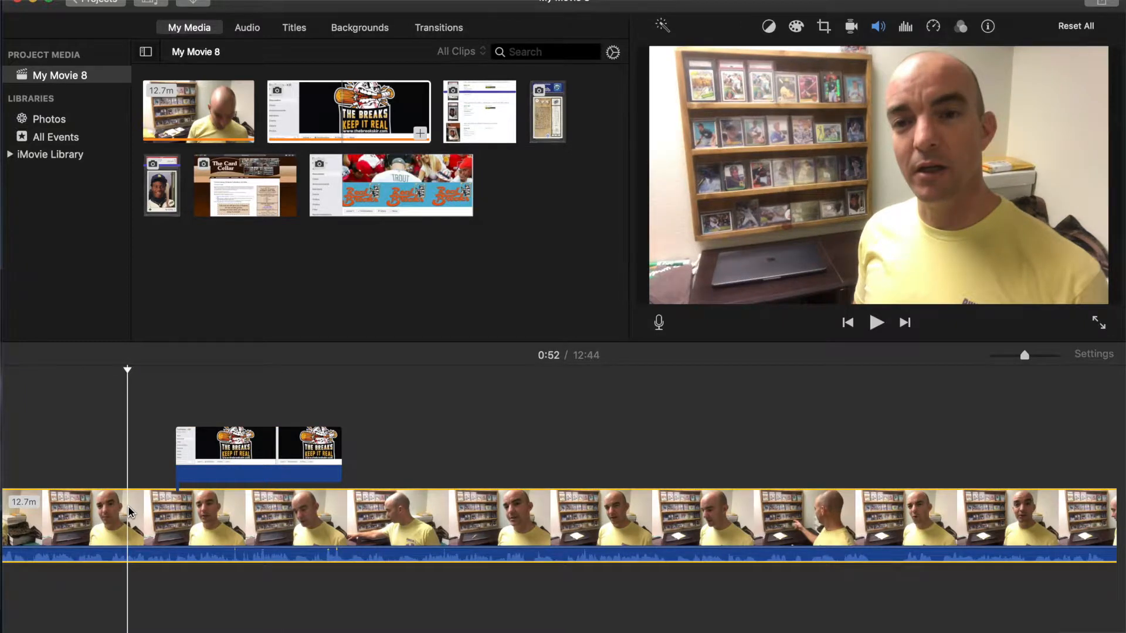
{"action": "key", "text": "space"}
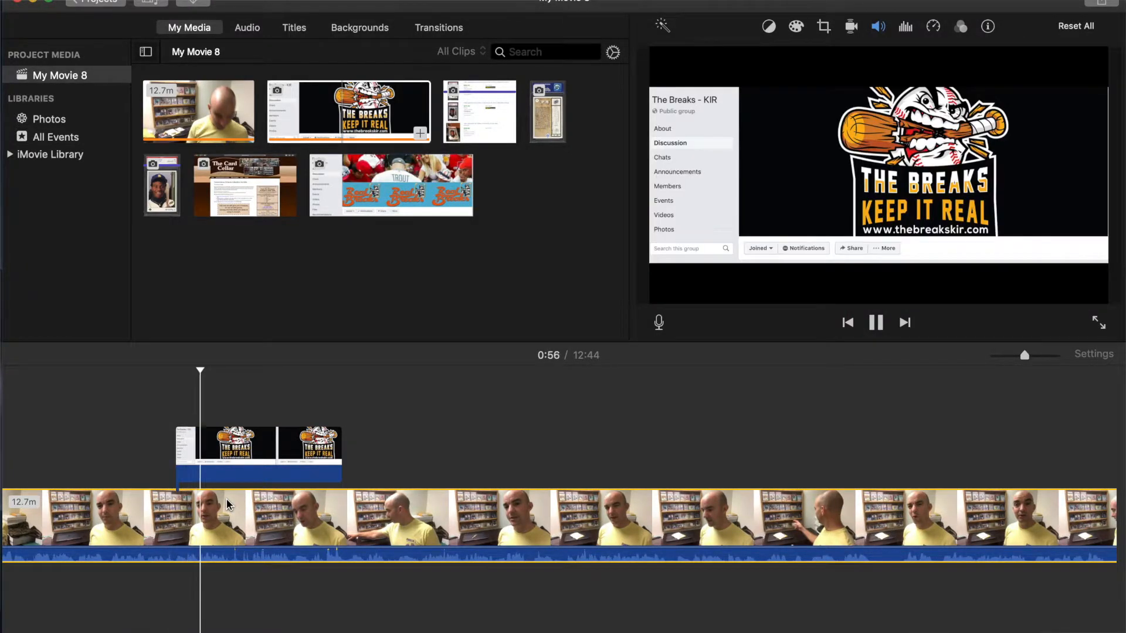
{"action": "key", "text": "space"}
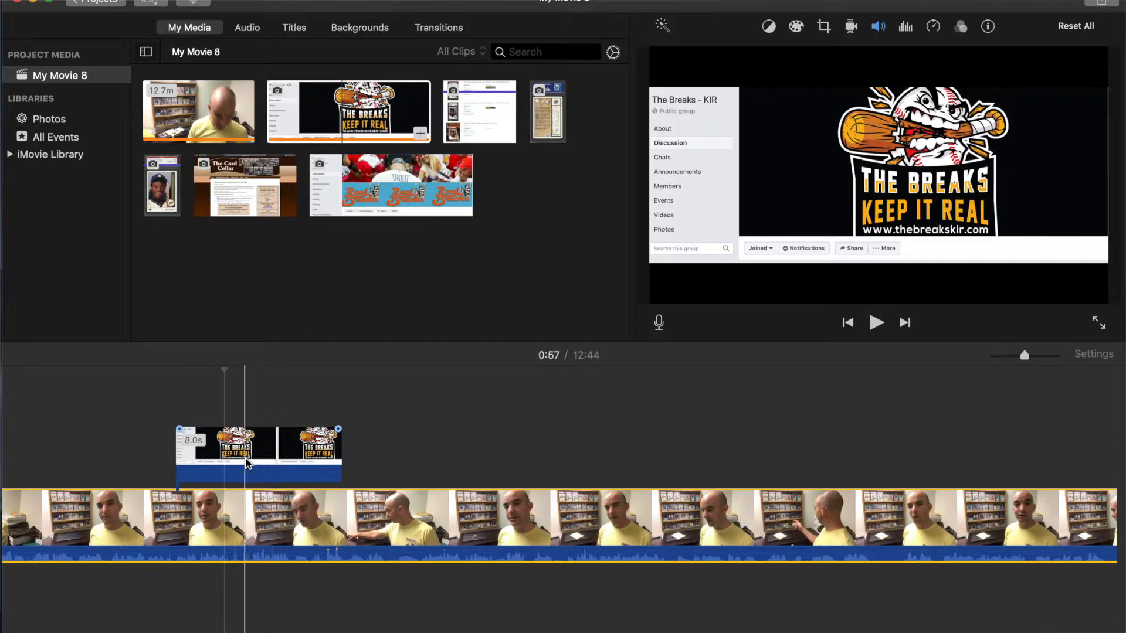
Step: Find the sold-listings image overlay further along the timeline and play the footage into it
{"action": "scroll", "coordinate": [486, 465], "scroll_direction": "right", "scroll_amount": 10}
{"action": "scroll", "coordinate": [399, 490], "scroll_direction": "right", "scroll_amount": 15}
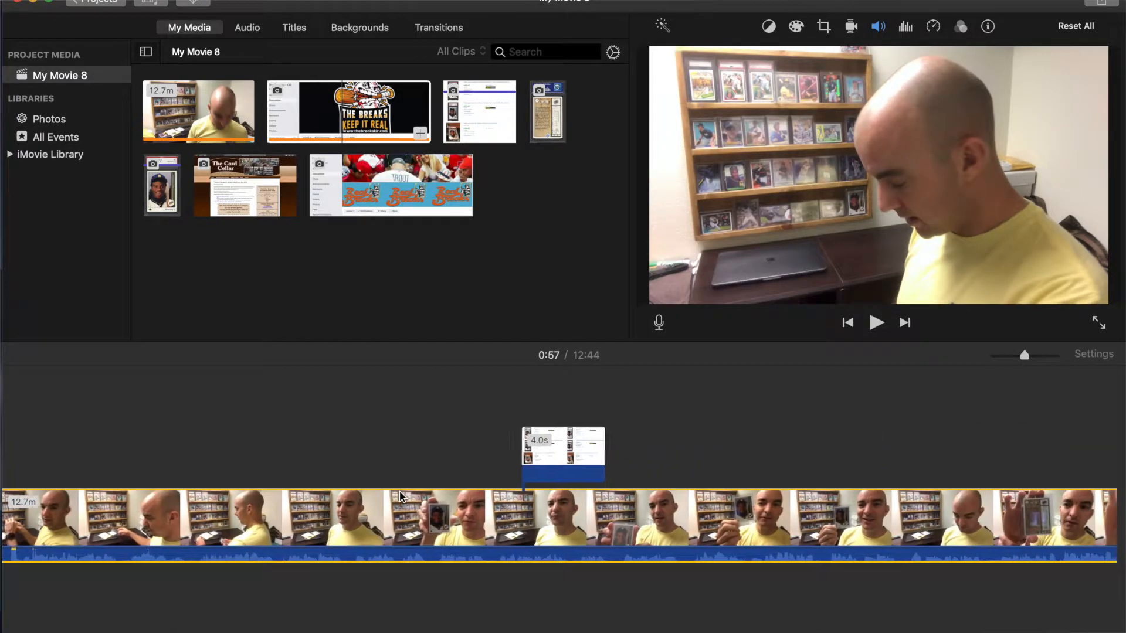
{"action": "scroll", "coordinate": [400, 495], "scroll_direction": "right", "scroll_amount": 10}
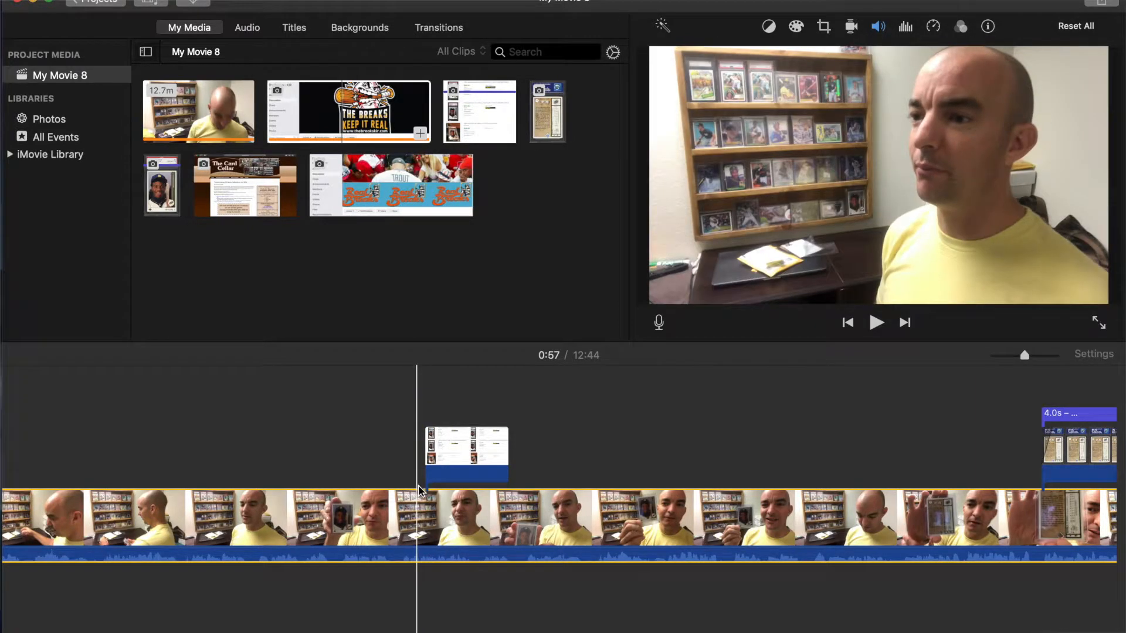
{"action": "left_click", "coordinate": [419, 487]}
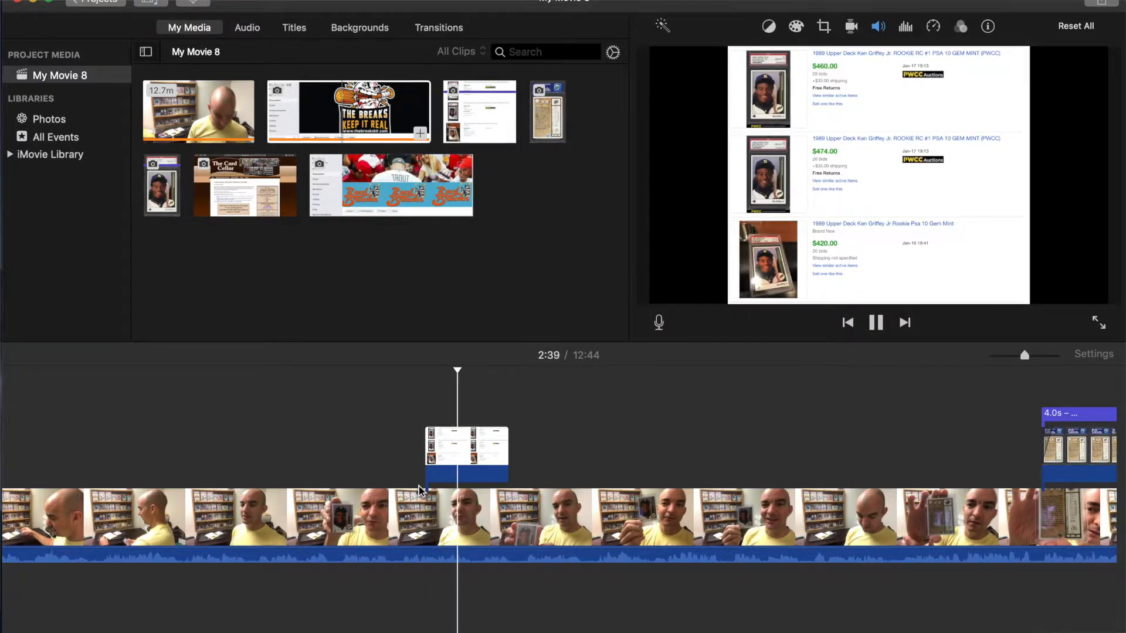
{"action": "left_click", "coordinate": [470, 445]}
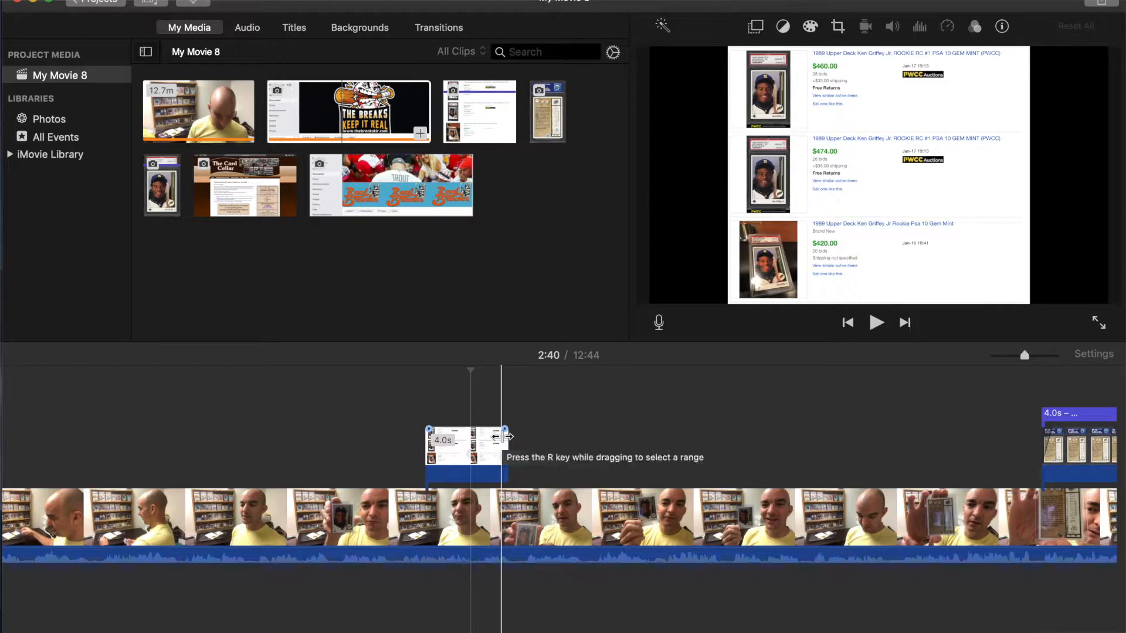
Step: Place the sold-listings image above the main clip, slightly before the existing copy, and delete the old overlay
{"action": "left_click", "coordinate": [478, 116]}
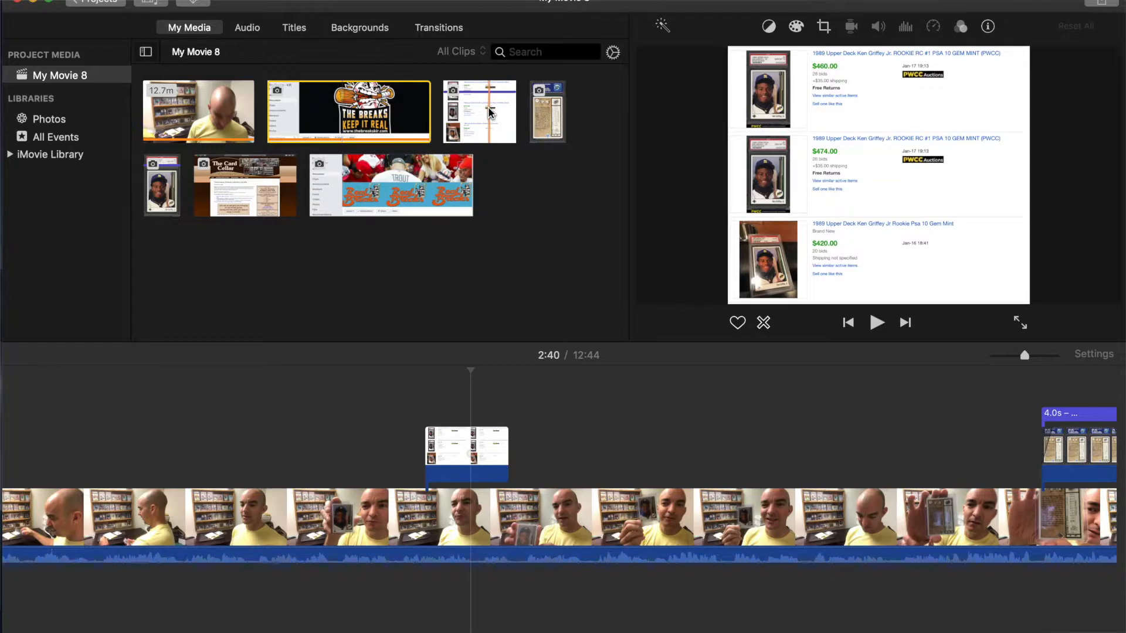
{"action": "mouse_move", "coordinate": [491, 113]}
{"action": "left_mouse_down"}
{"action": "mouse_move", "coordinate": [508, 219]}
{"action": "mouse_move", "coordinate": [418, 451]}
{"action": "left_mouse_up"}
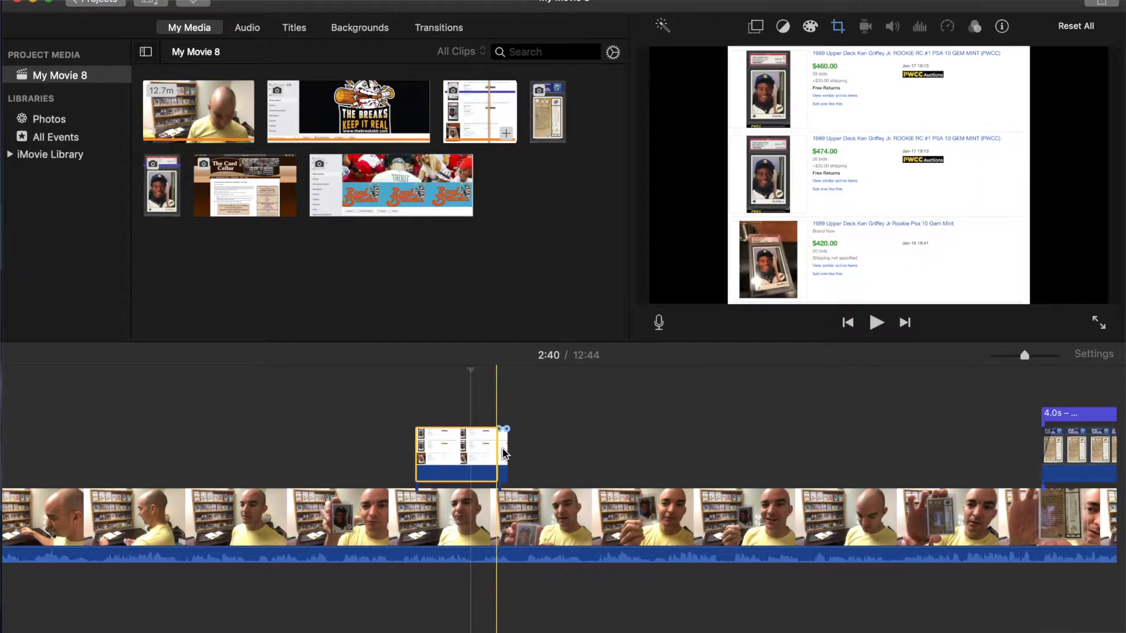
{"action": "left_click", "coordinate": [502, 448]}
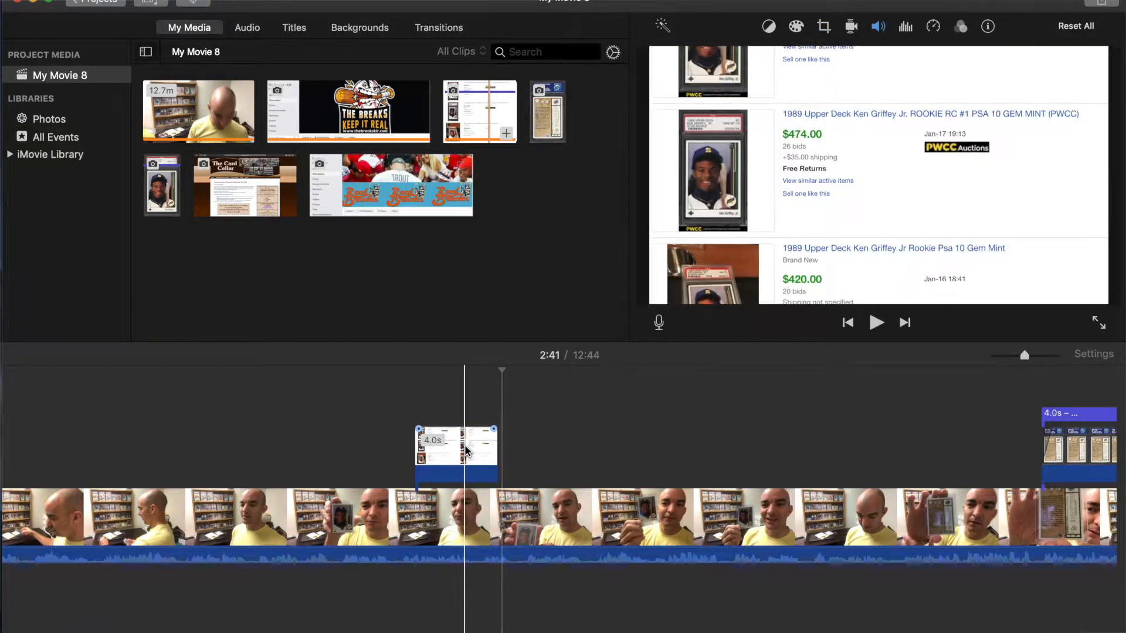
Step: Change the new sold-listings overlay's crop style from Ken Burns to Fit and show its overlay settings
{"action": "left_click", "coordinate": [466, 450]}
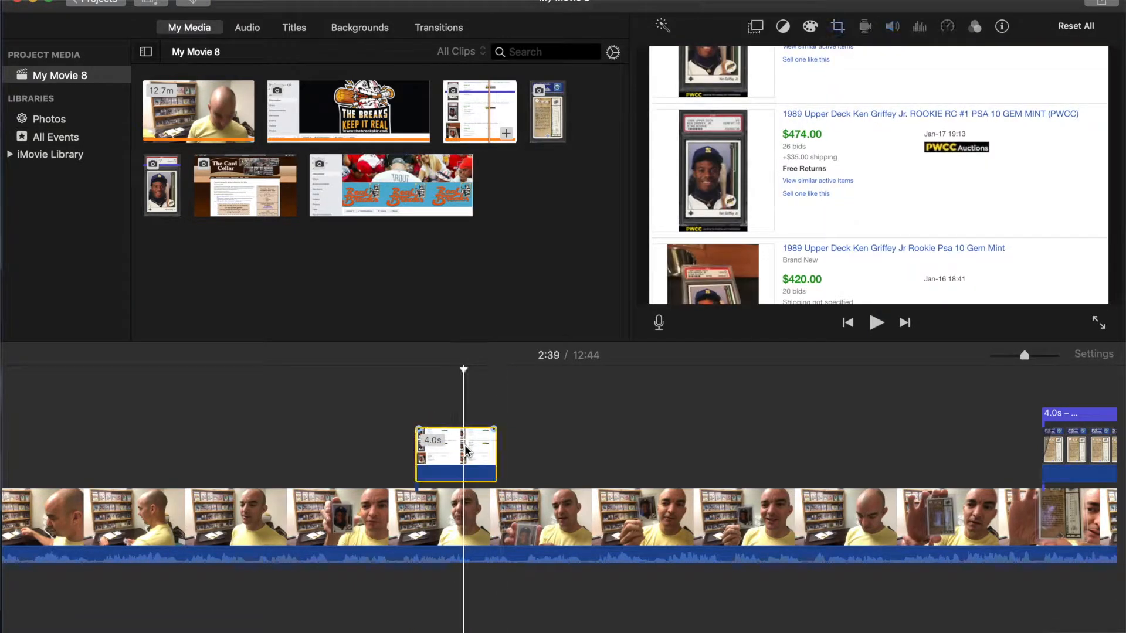
{"action": "left_click", "coordinate": [841, 27]}
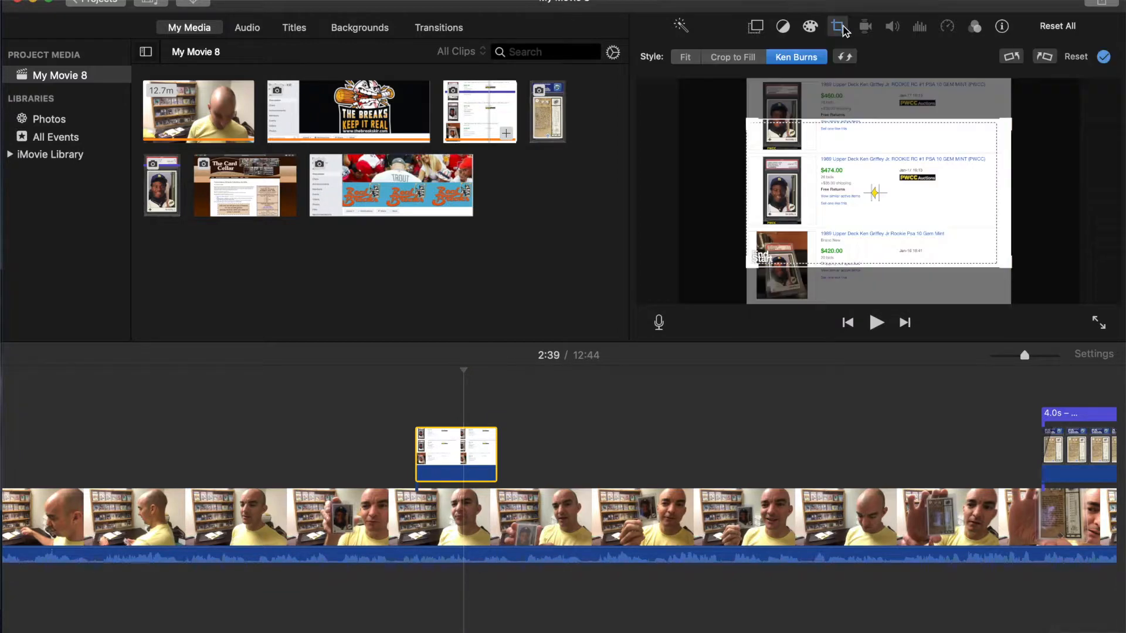
{"action": "left_click", "coordinate": [685, 56]}
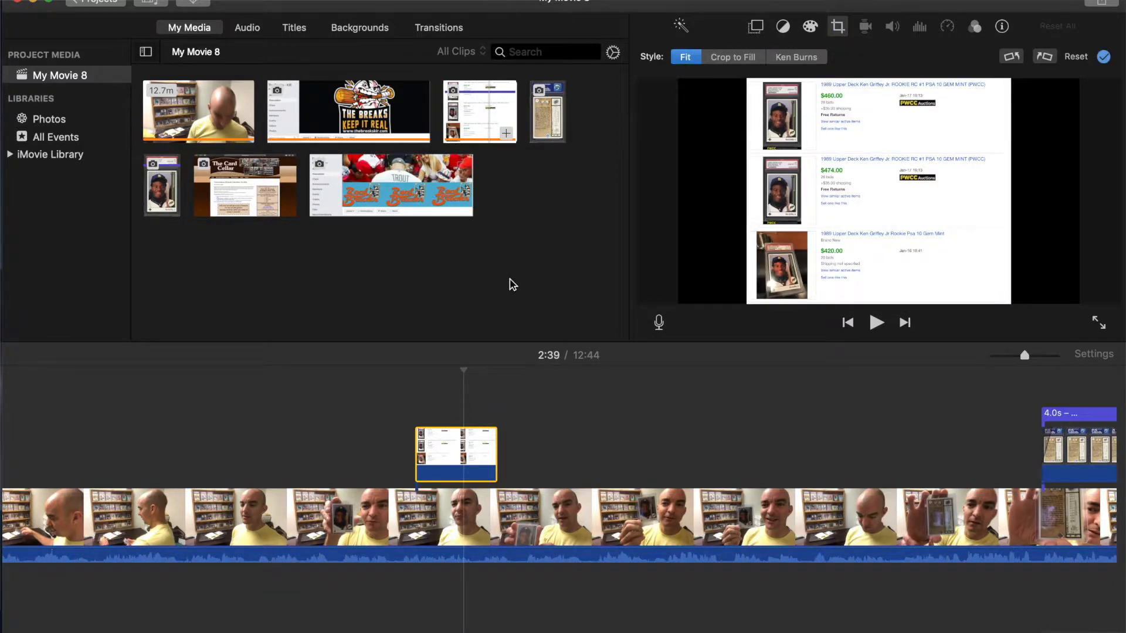
{"action": "left_click", "coordinate": [758, 27]}
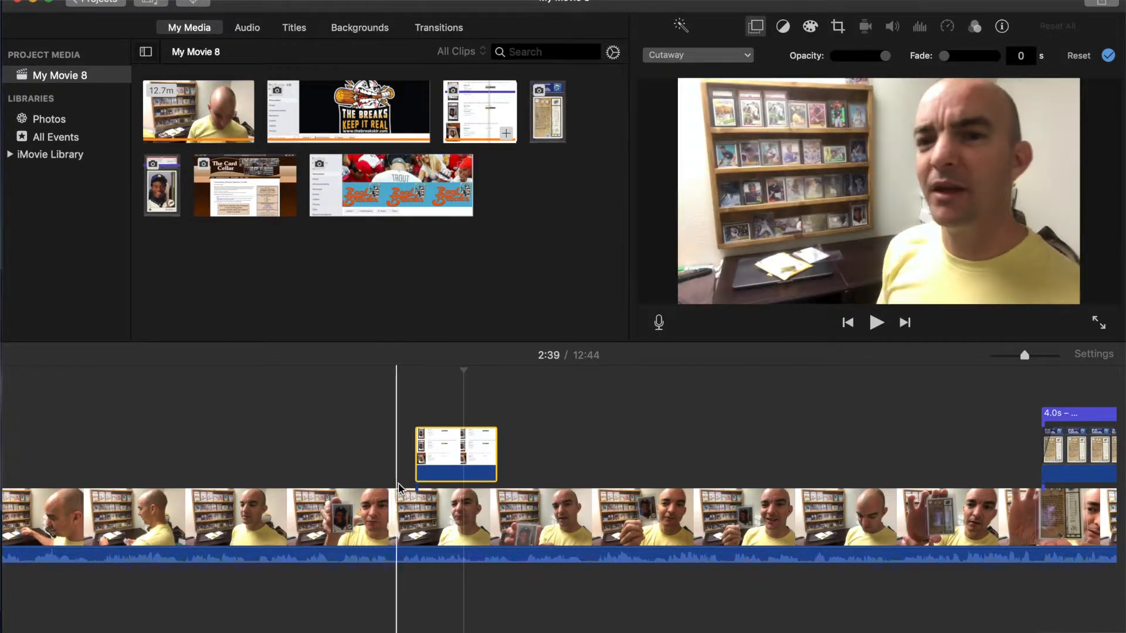
Step: Play from just before the sold-listings cutaway to preview how the fitted image appears
{"action": "left_click", "coordinate": [400, 483]}
{"action": "key", "text": "space"}
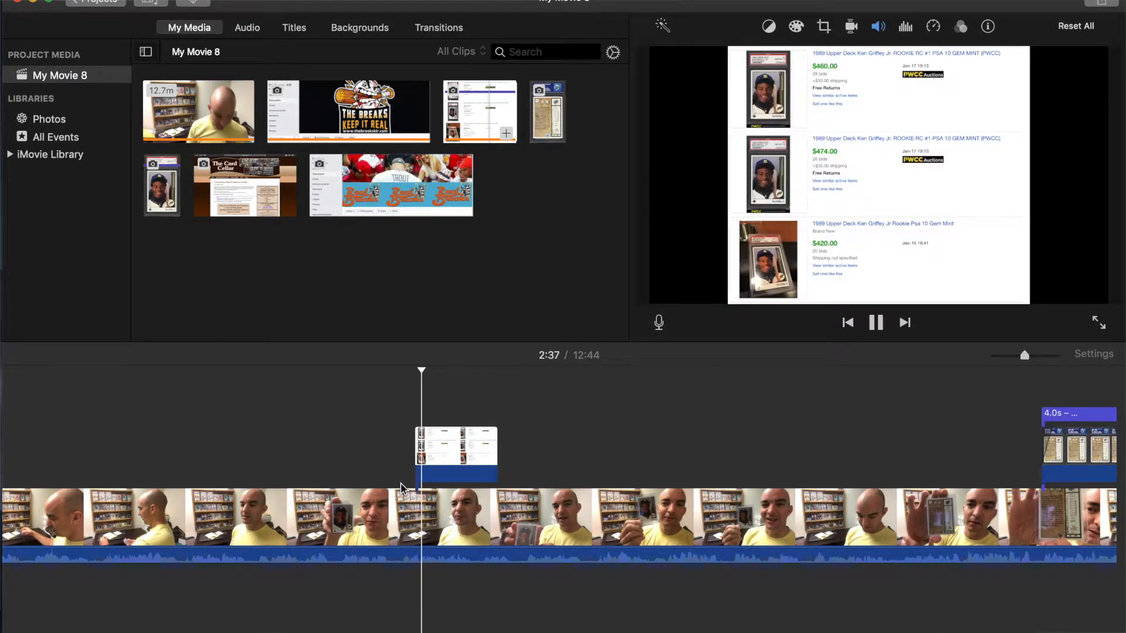
{"action": "key", "text": "space"}
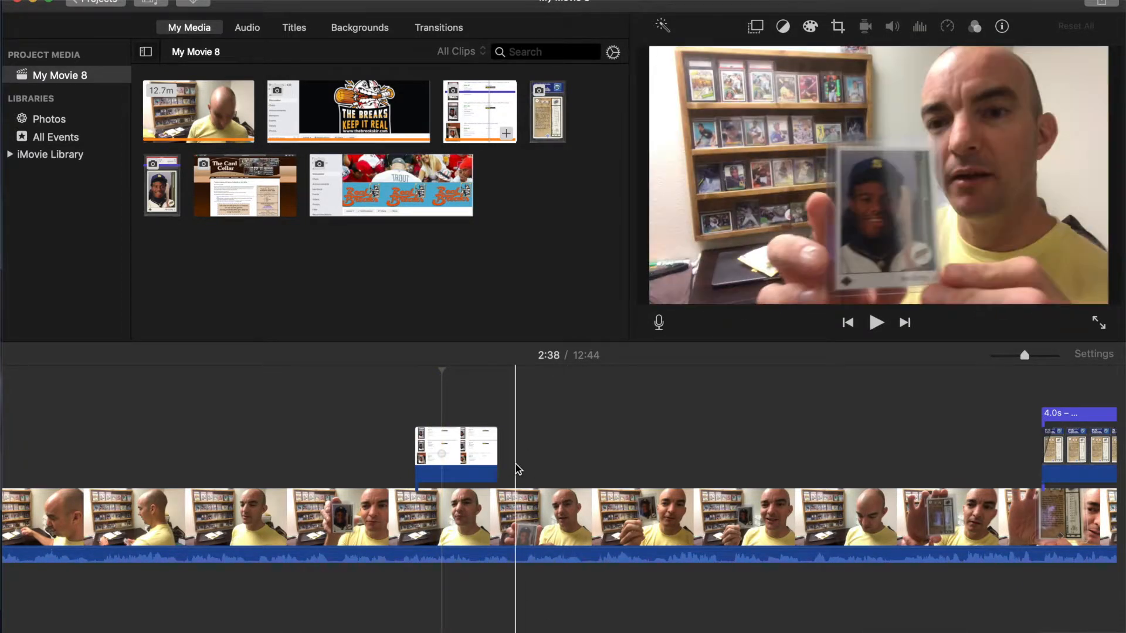
Step: Find the card-back overlay titled "BACK OF A PSA10" and play the footage into it
{"action": "scroll", "coordinate": [536, 510], "scroll_direction": "right", "scroll_amount": 6}
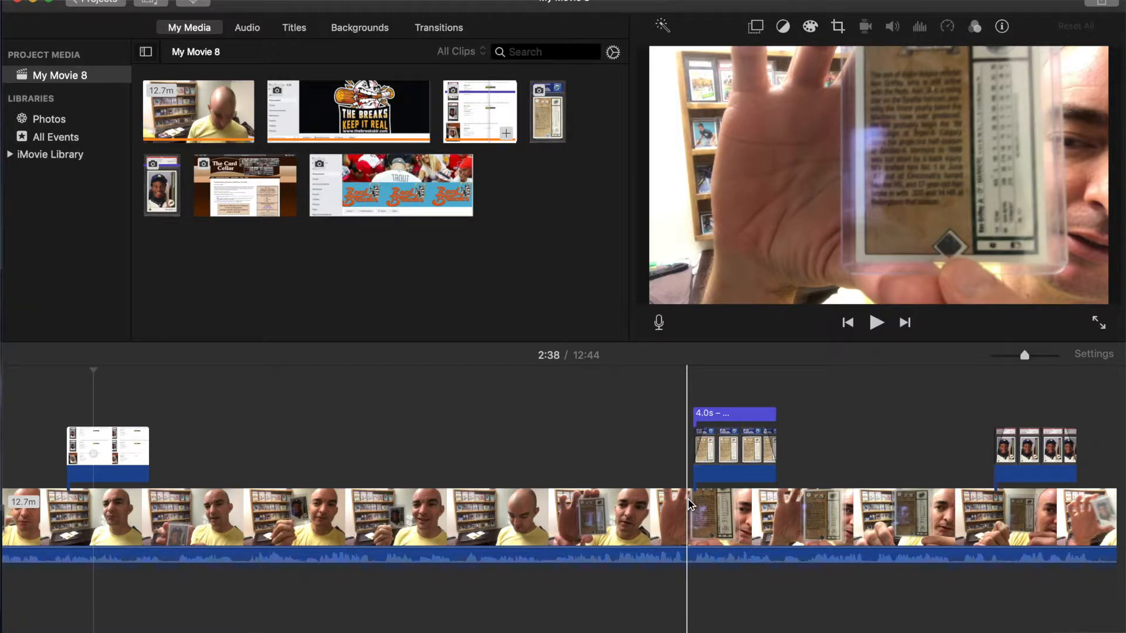
{"action": "left_click", "coordinate": [691, 503]}
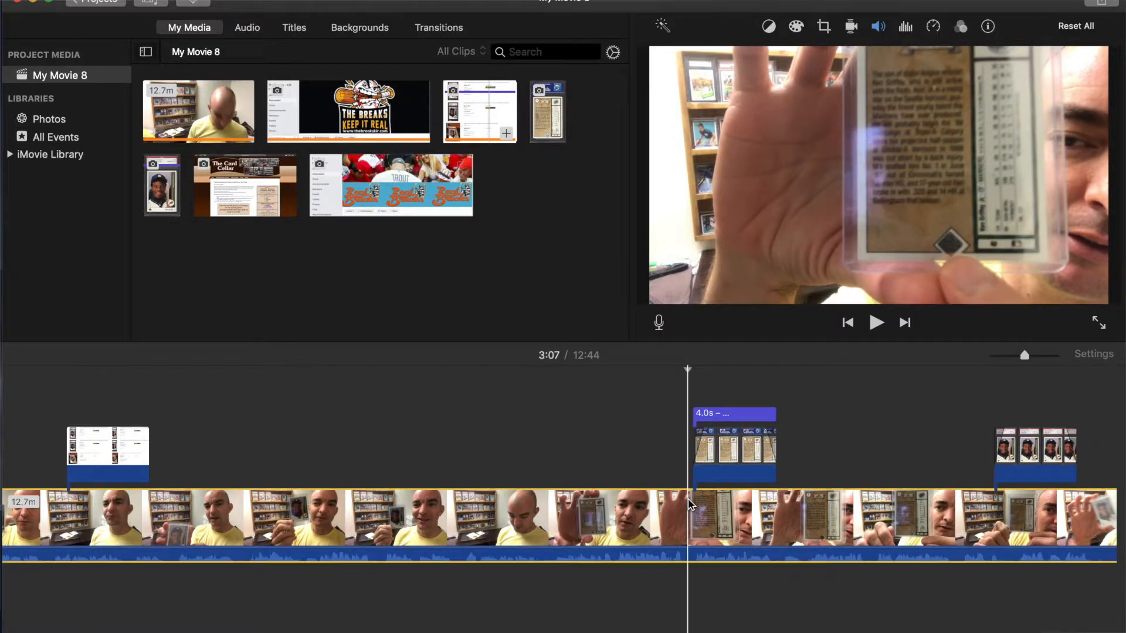
{"action": "key", "text": "space"}
{"action": "key", "text": "space"}
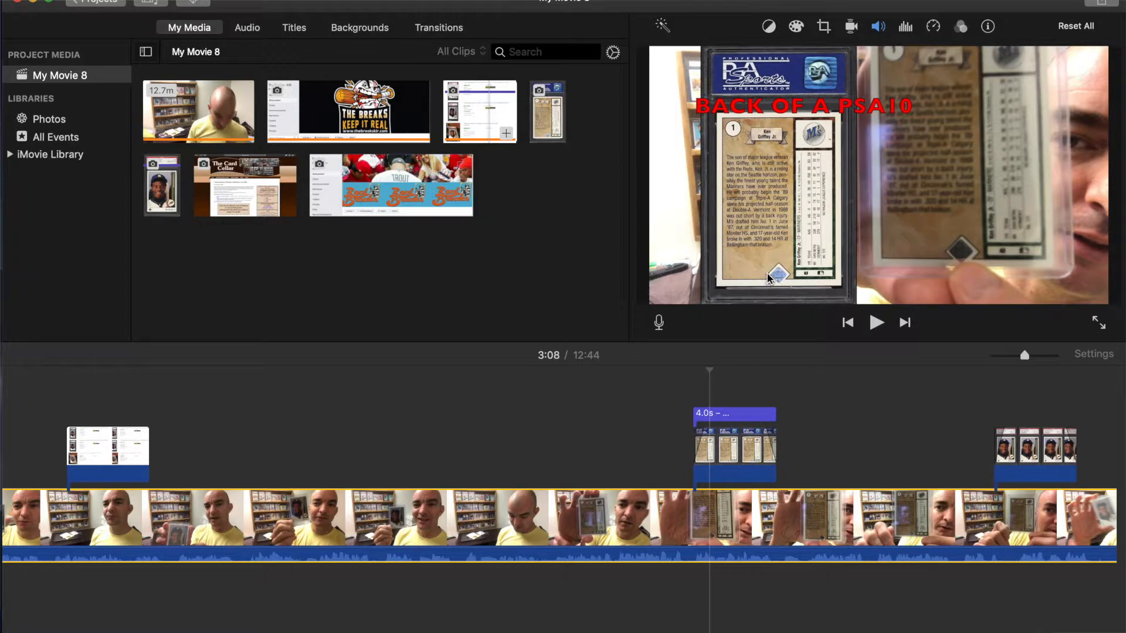
Step: Place the graded card-back image above the main clip, slightly before the existing copy, and delete the old overlay
{"action": "left_click", "coordinate": [553, 129]}
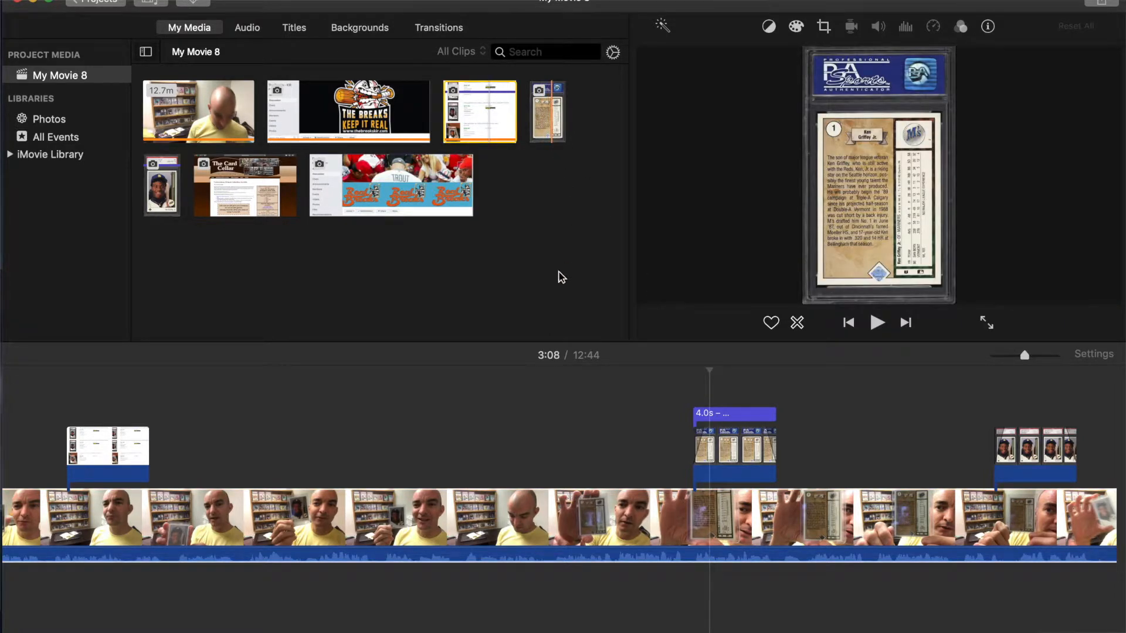
{"action": "left_click_drag", "start_coordinate": [551, 117], "coordinate": [673, 453]}
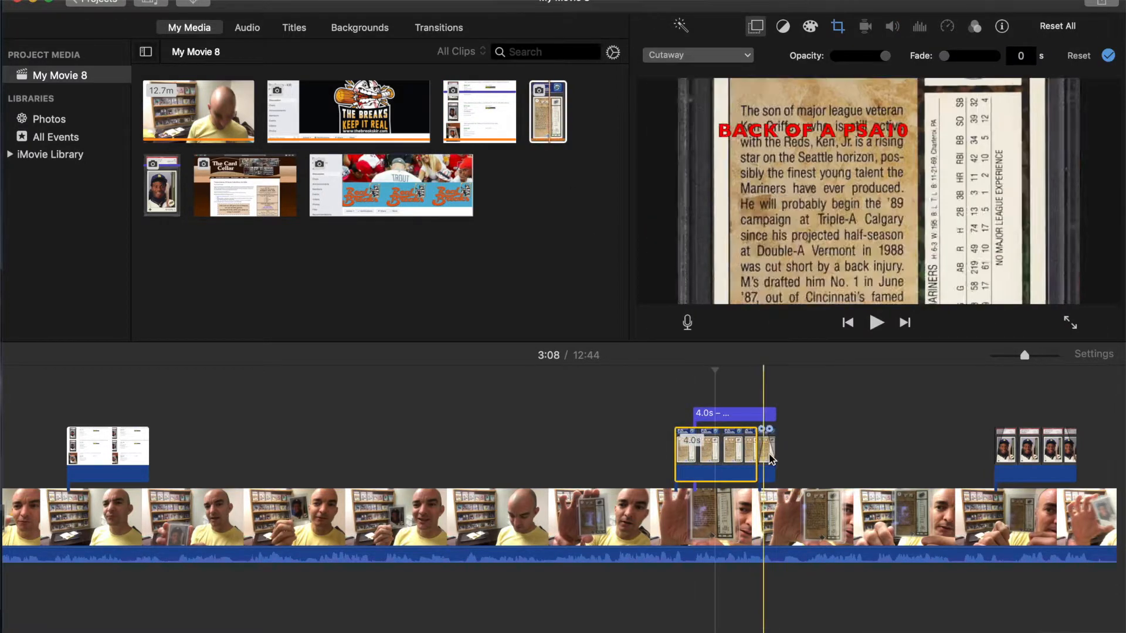
{"action": "left_click", "coordinate": [769, 453]}
{"action": "key", "text": "Delete"}
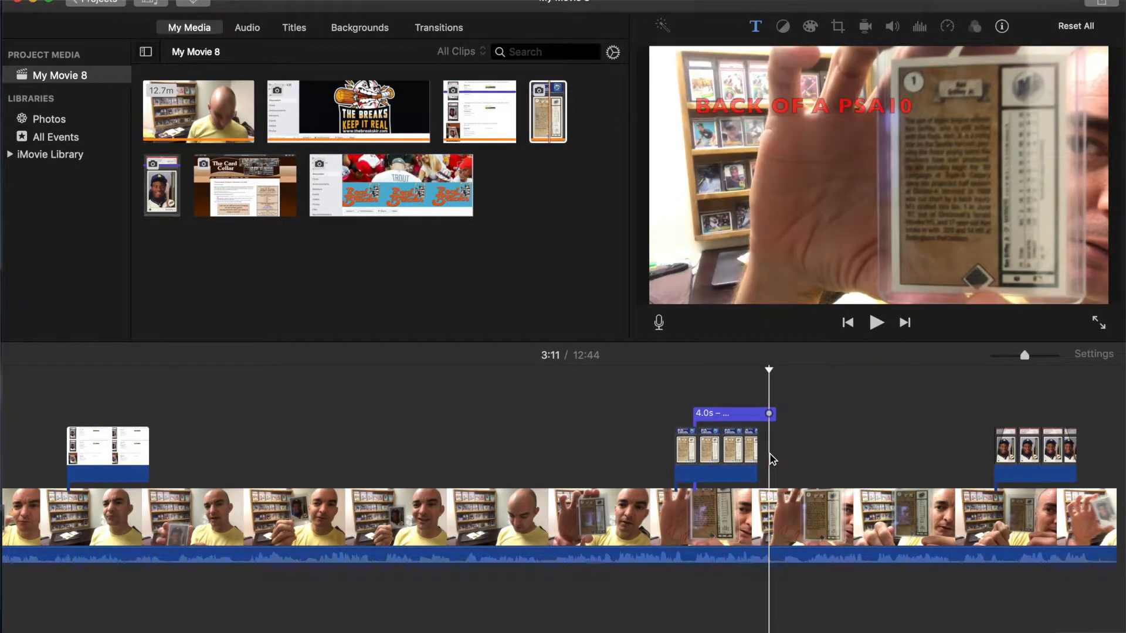
Step: Change the new card-back overlay's crop style from Ken Burns to Fit
{"action": "left_click", "coordinate": [689, 459]}
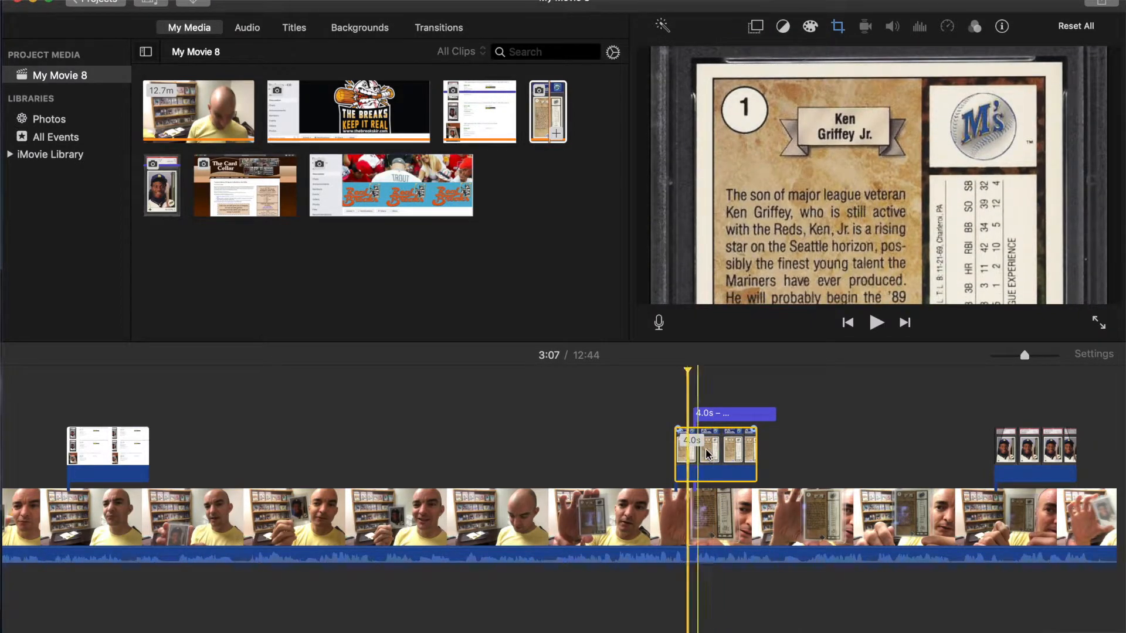
{"action": "left_click", "coordinate": [711, 452]}
{"action": "left_click", "coordinate": [839, 27]}
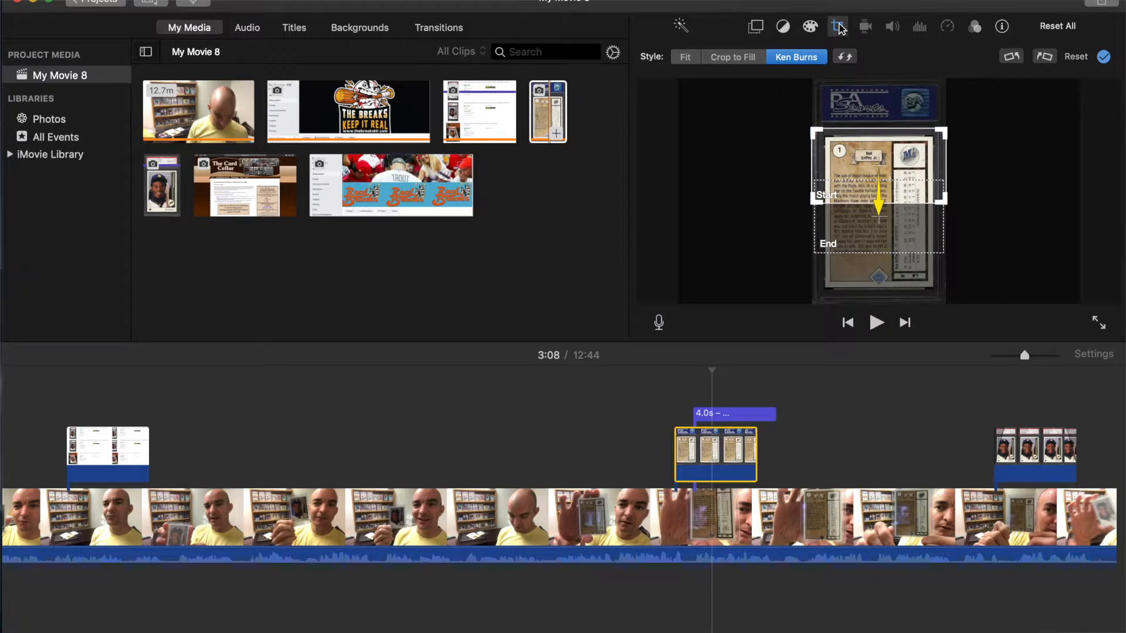
{"action": "left_click", "coordinate": [685, 58]}
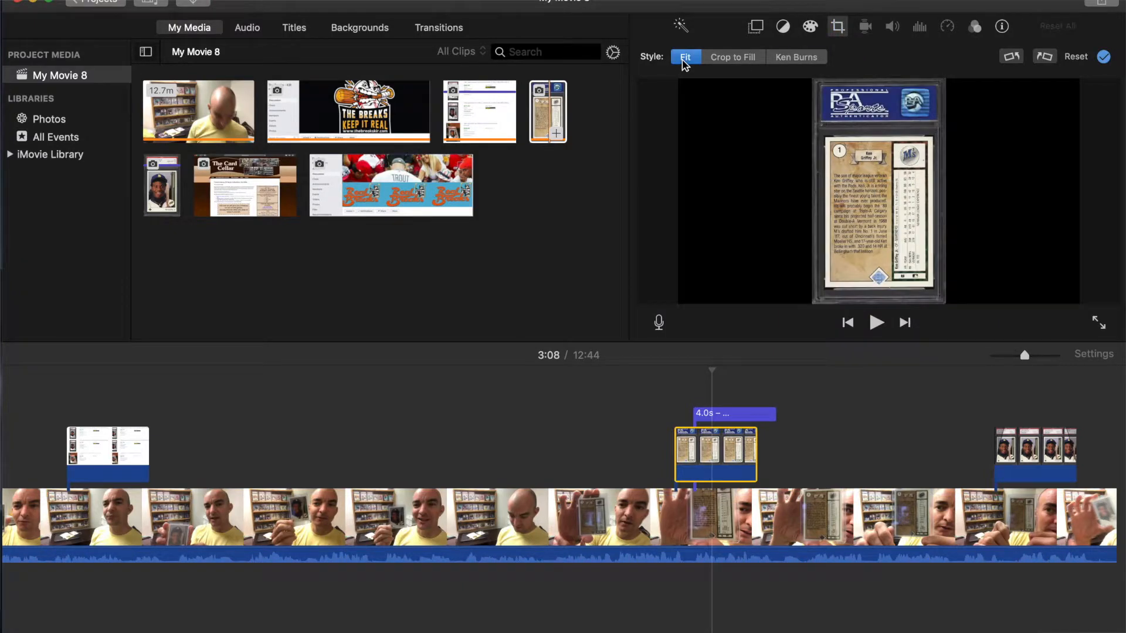
Step: Change the card-back overlay to Picture in Picture, move it to the left of the video frame and enlarge it to nearly full height
{"action": "left_click", "coordinate": [756, 27]}
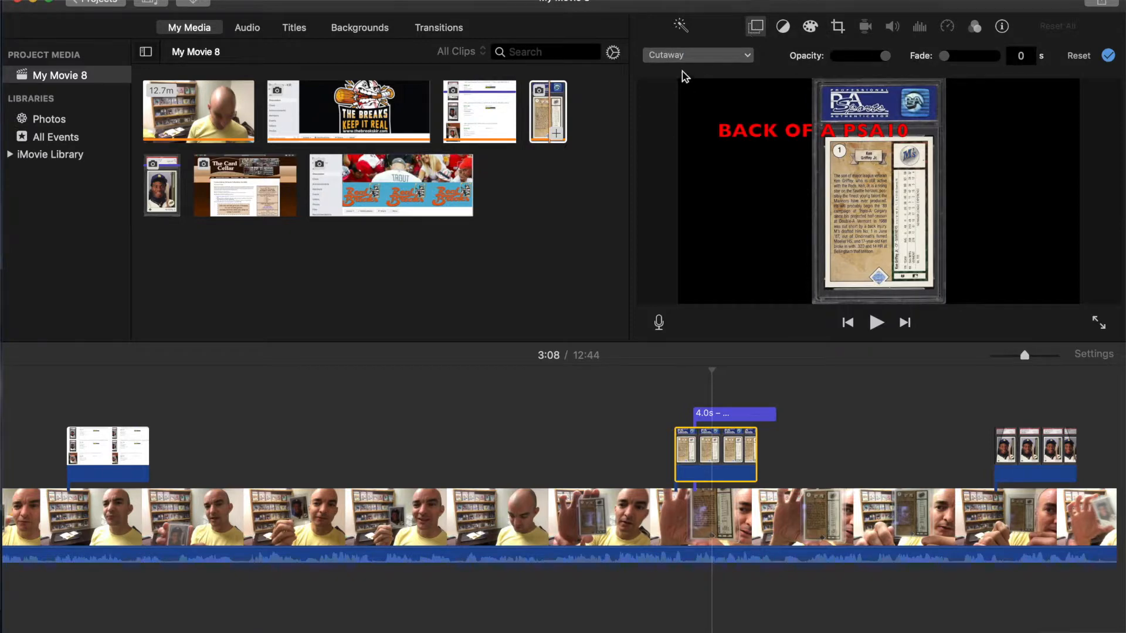
{"action": "left_click", "coordinate": [682, 56]}
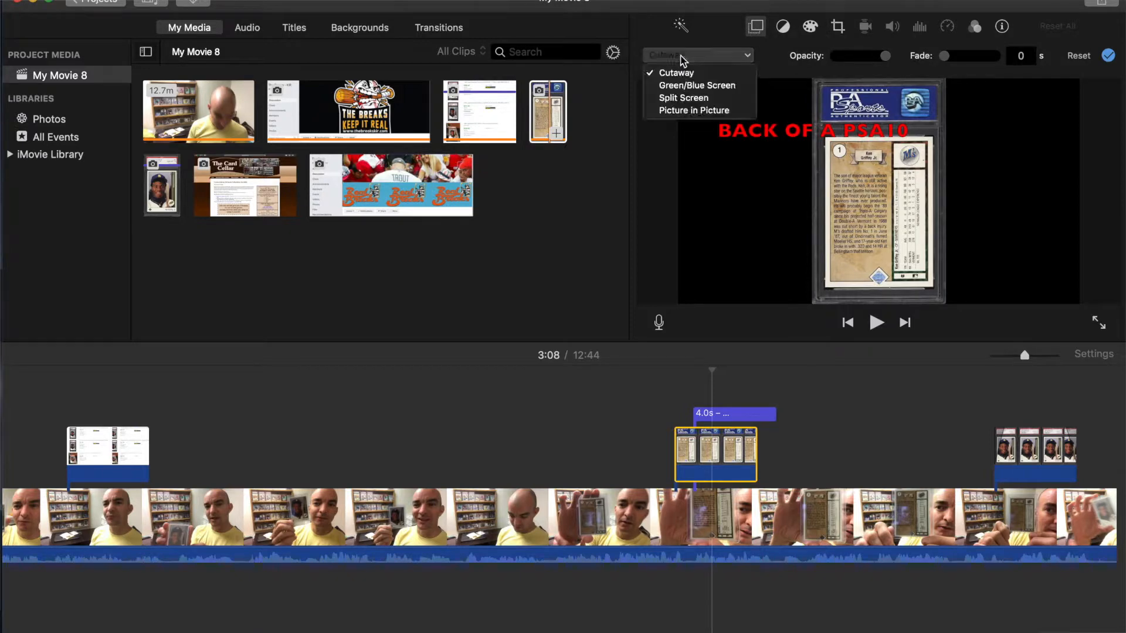
{"action": "left_click", "coordinate": [680, 111]}
{"action": "left_click_drag", "start_coordinate": [987, 139], "coordinate": [725, 121]}
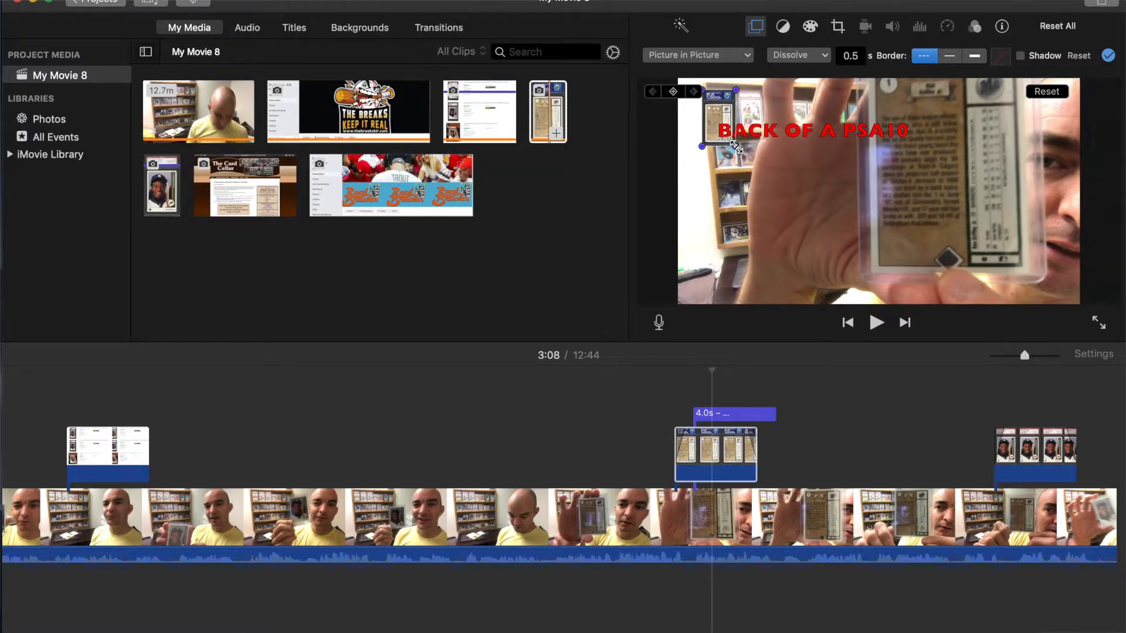
{"action": "left_click_drag", "start_coordinate": [736, 148], "coordinate": [829, 260]}
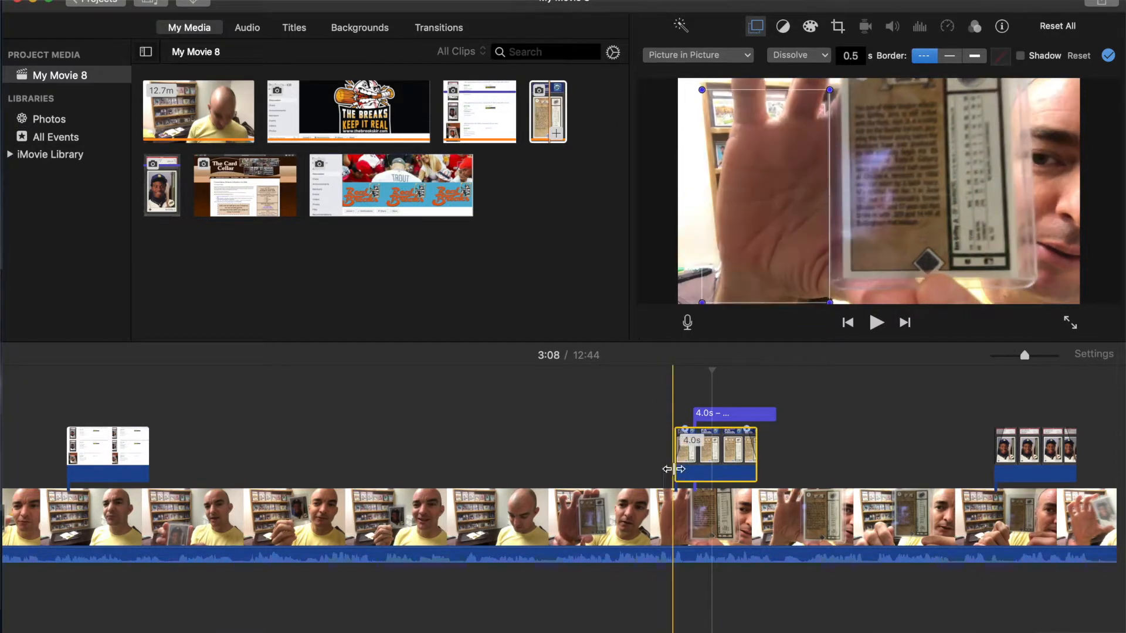
Step: Play through the card-back picture-in-picture and its title to preview the fade in and out
{"action": "left_click", "coordinate": [663, 480]}
{"action": "key", "text": "space"}
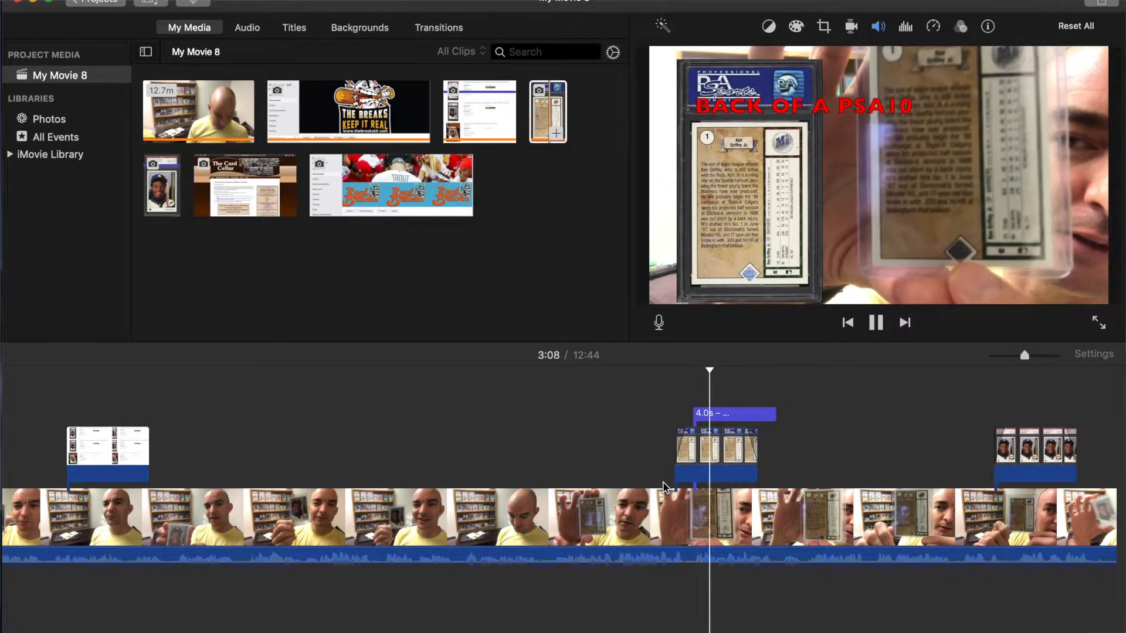
{"action": "key", "text": "space"}
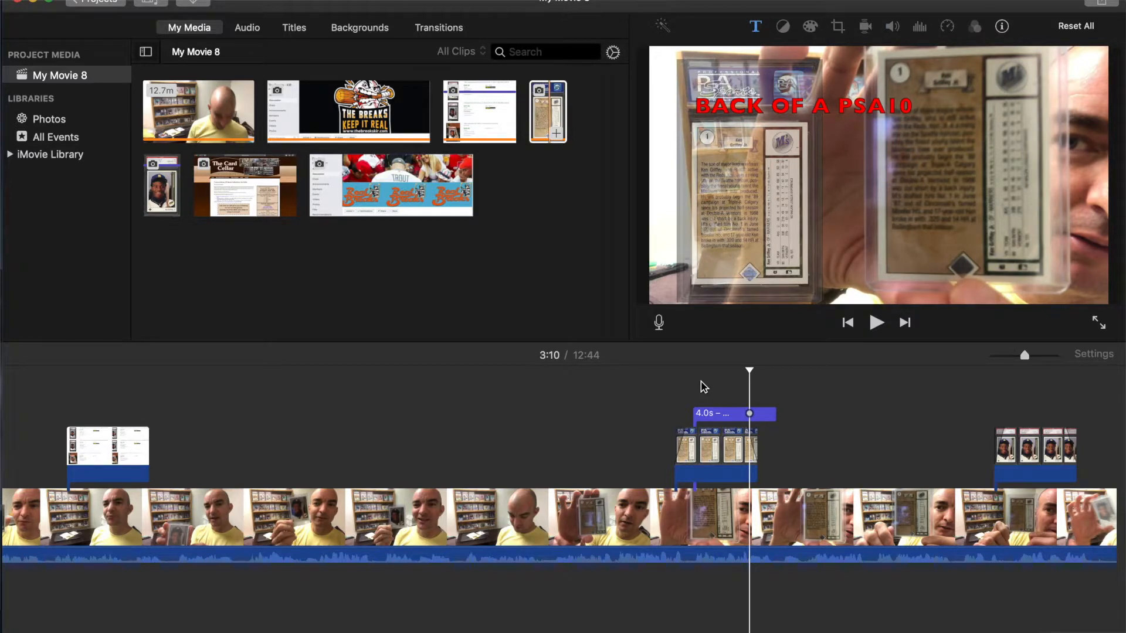
{"action": "key", "text": "space"}
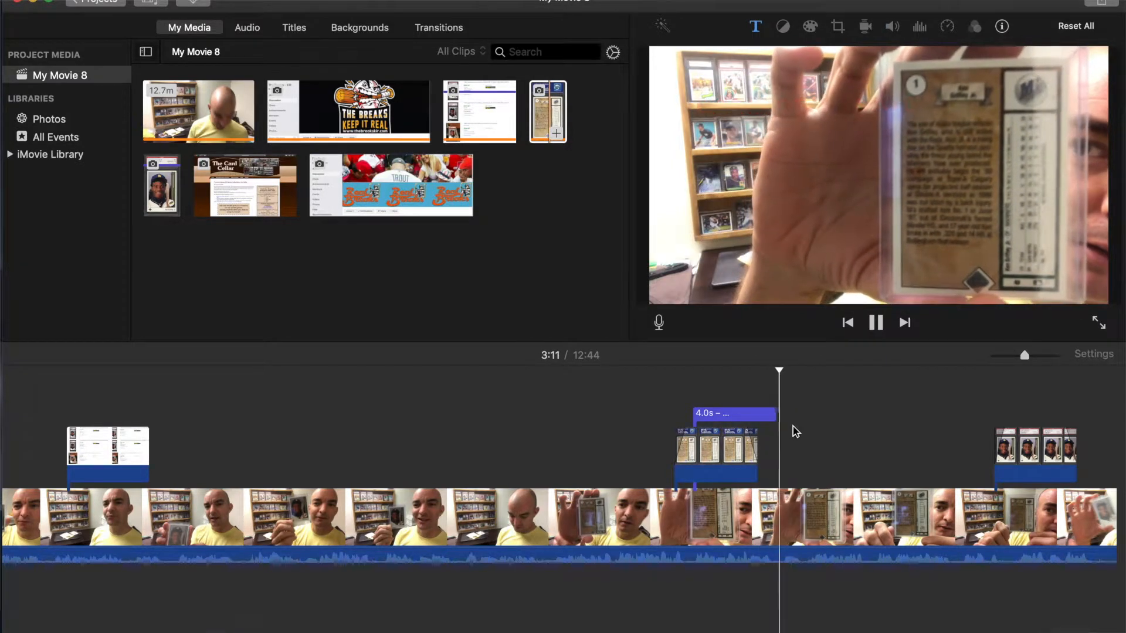
{"action": "key", "text": "space"}
Step: Play the footage into the card-front overlay further along the timeline to preview its picture-in-picture effect
{"action": "scroll", "coordinate": [844, 468], "scroll_direction": "right", "scroll_amount": 3}
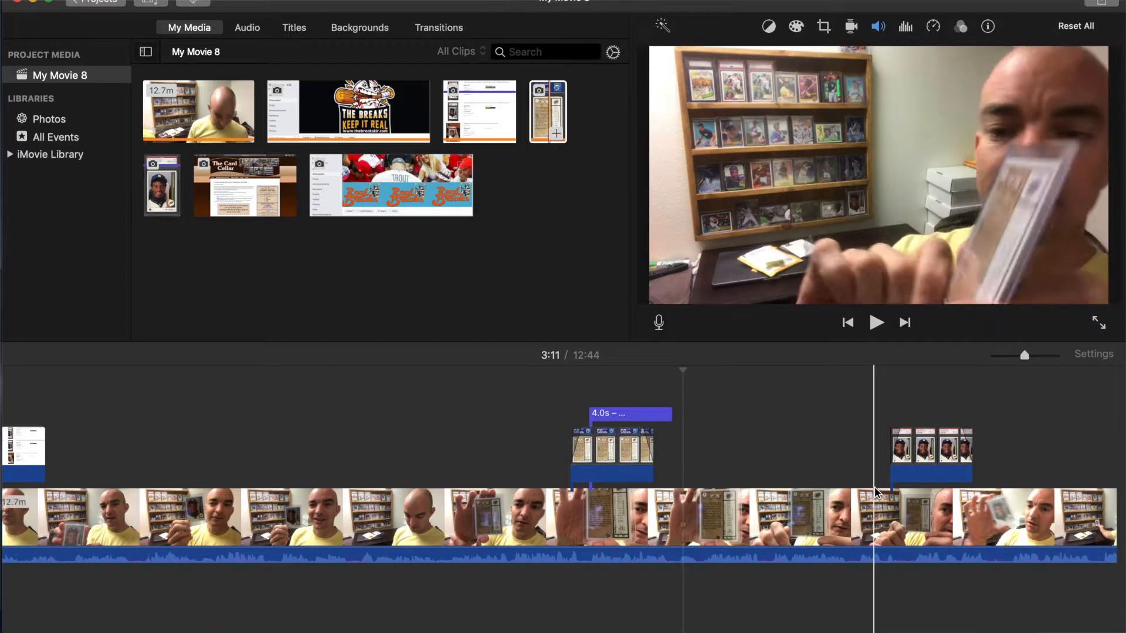
{"action": "left_click", "coordinate": [874, 487]}
{"action": "key", "text": "space"}
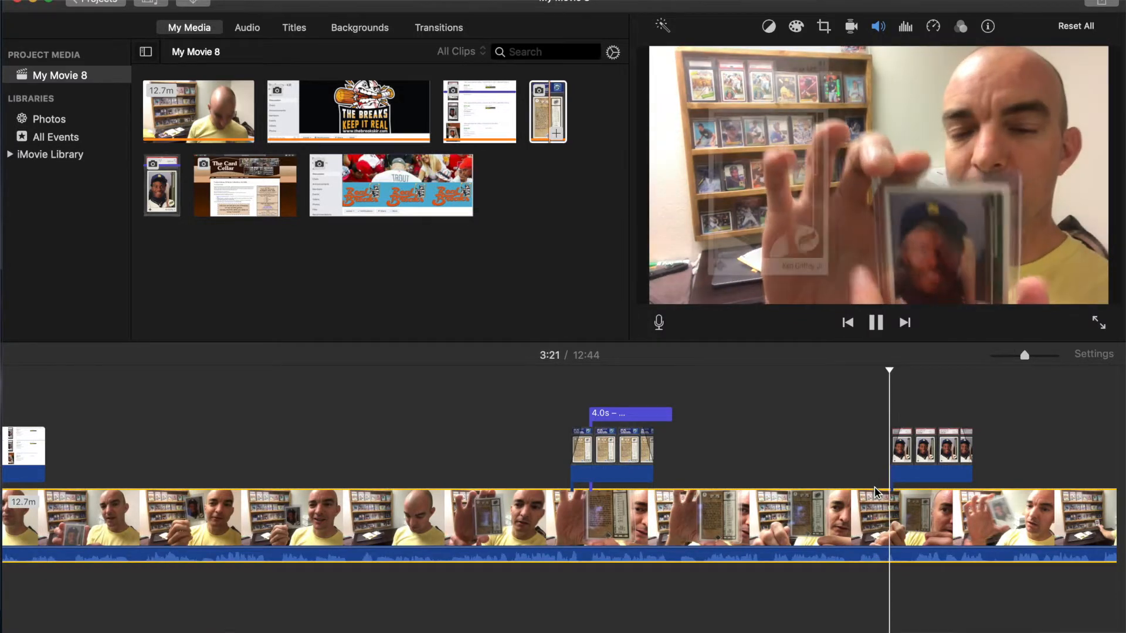
{"action": "key", "text": "space"}
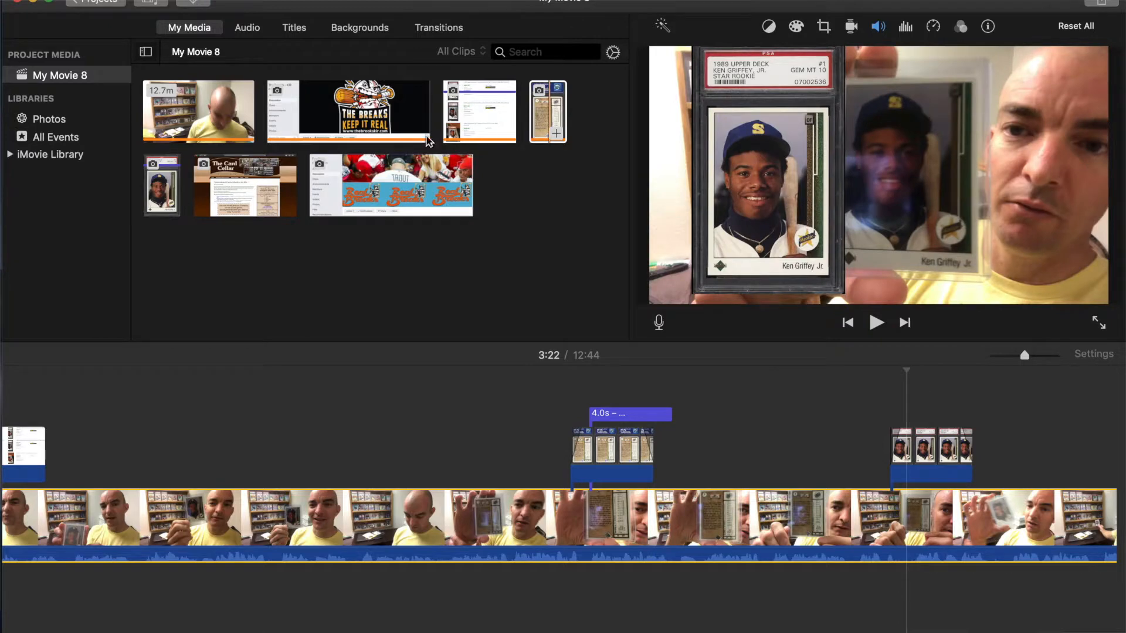
Step: Place a fresh card-front image over the existing card-front overlay and delete the leftover sliver of the old overlay
{"action": "left_click_drag", "start_coordinate": [168, 184], "coordinate": [974, 462]}
{"action": "left_click", "coordinate": [969, 462]}
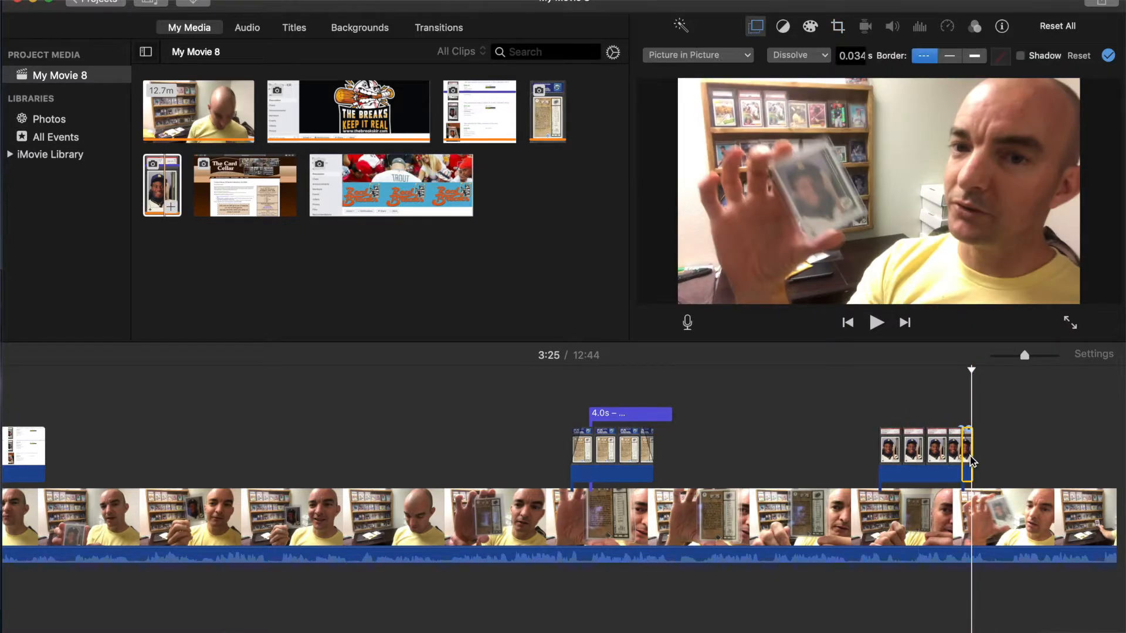
{"action": "key", "text": "Delete"}
{"action": "left_click", "coordinate": [918, 465]}
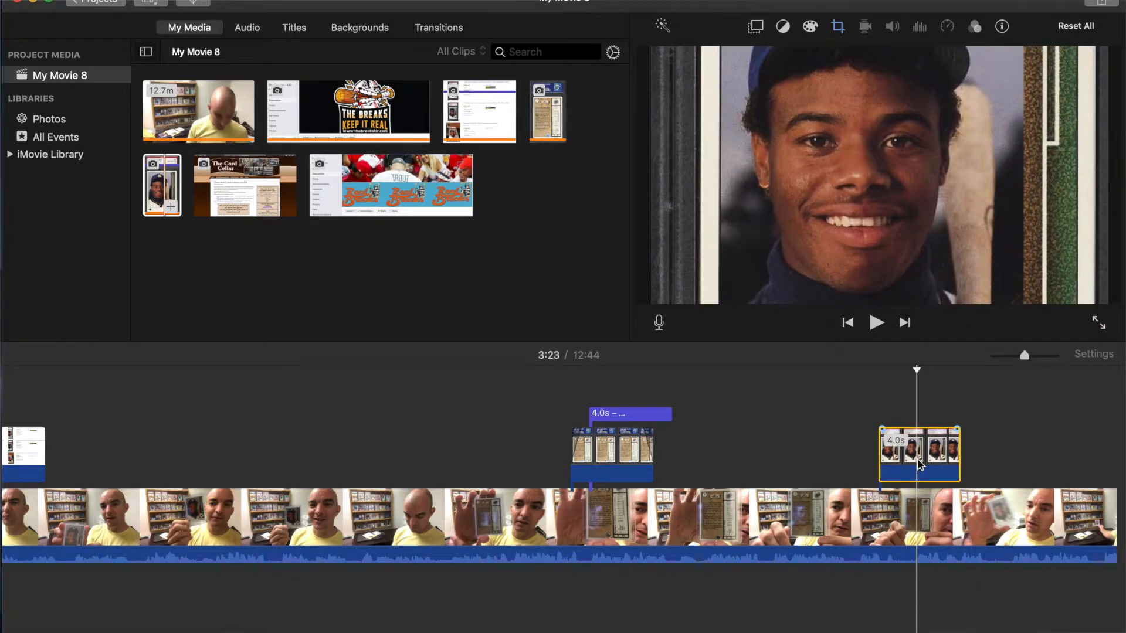
Step: Play through the new card-front overlay to preview its default Ken Burns movement
{"action": "left_click", "coordinate": [871, 472]}
{"action": "key", "text": "space"}
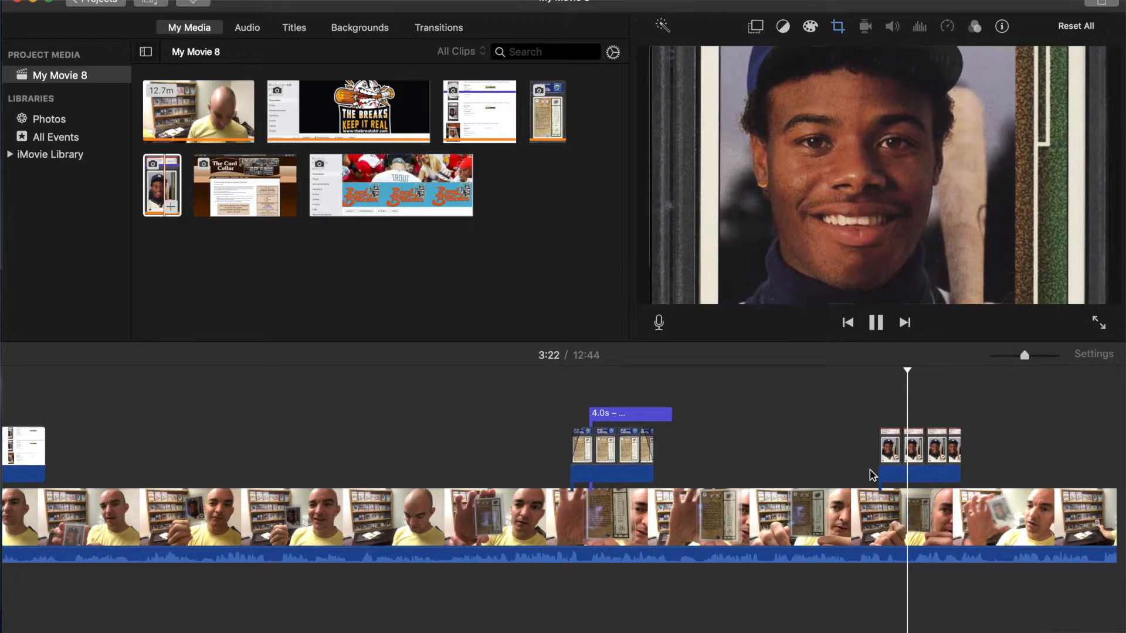
{"action": "key", "text": "space"}
Step: Change the new card-front overlay's crop style from Ken Burns to Fit
{"action": "left_click", "coordinate": [895, 467]}
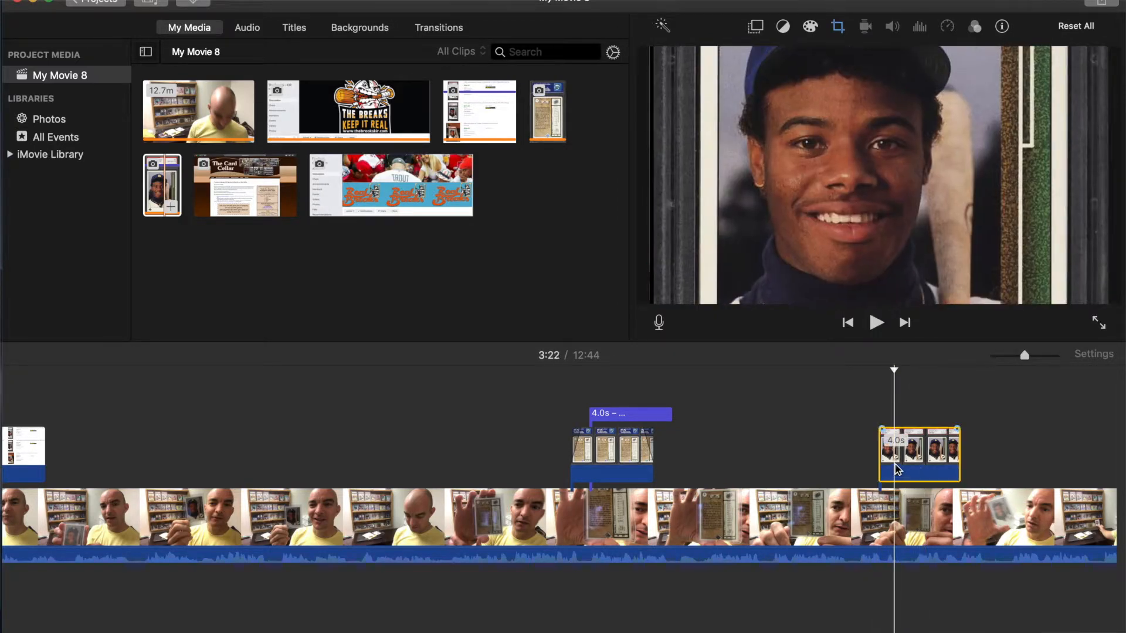
{"action": "left_click", "coordinate": [838, 29]}
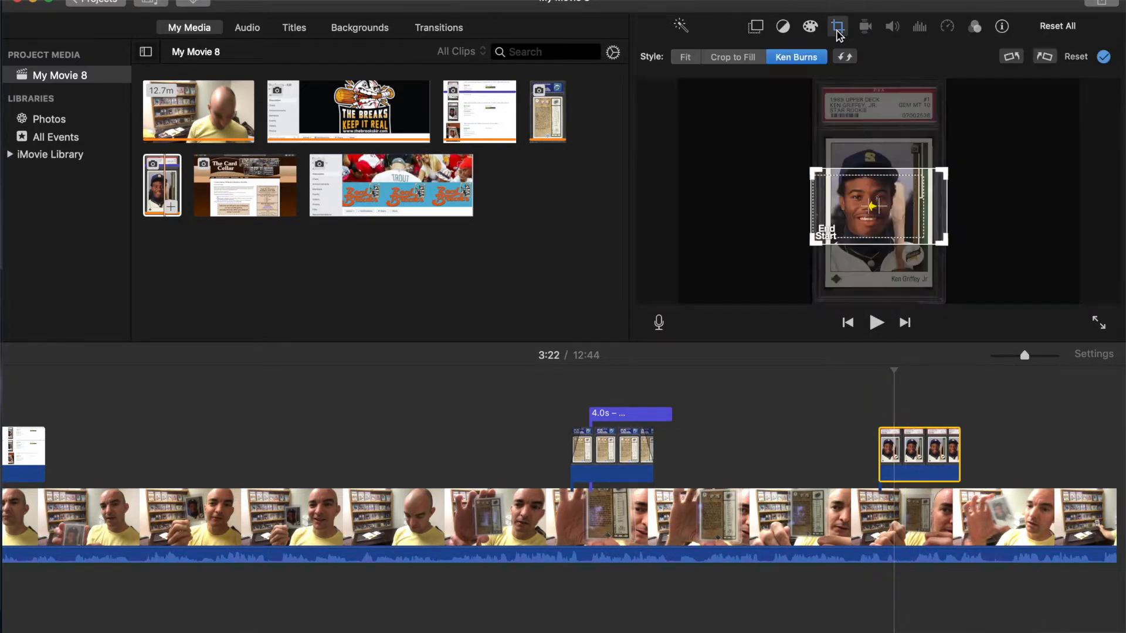
{"action": "left_click", "coordinate": [684, 57]}
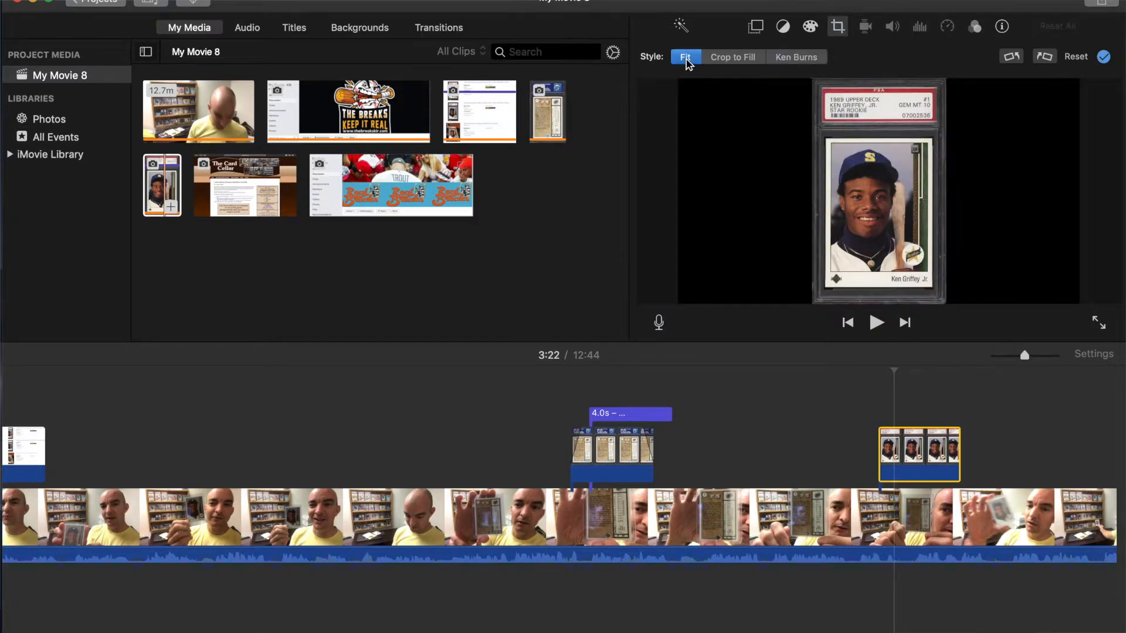
Step: Change the card-front overlay to Picture in Picture, move it to the left of the video frame and enlarge it to nearly full height
{"action": "left_click", "coordinate": [756, 27]}
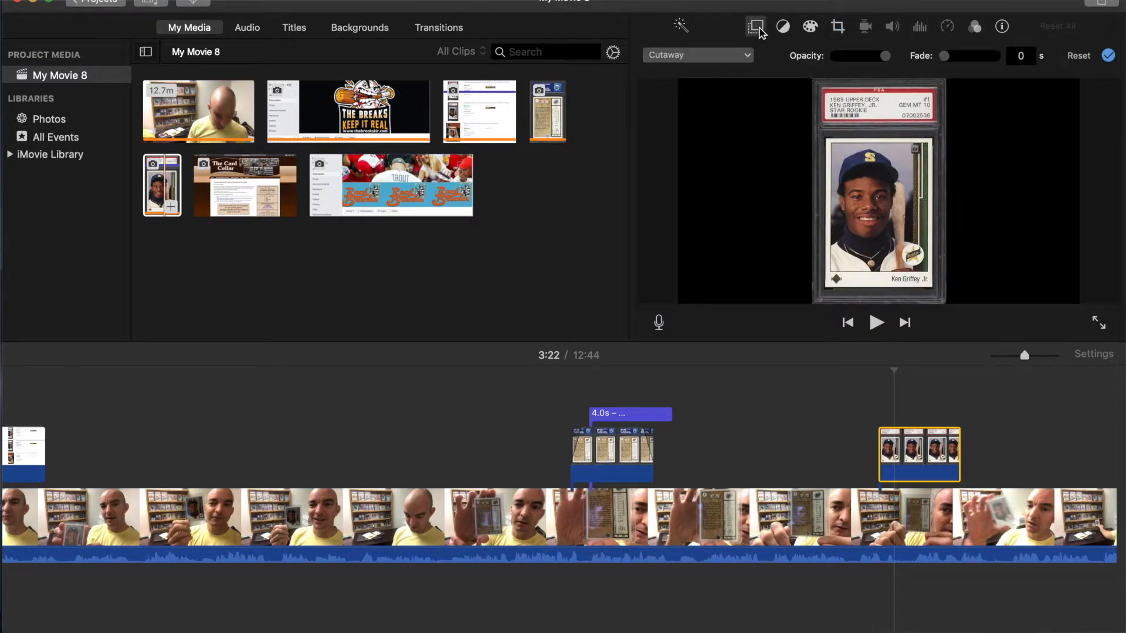
{"action": "left_click", "coordinate": [726, 57]}
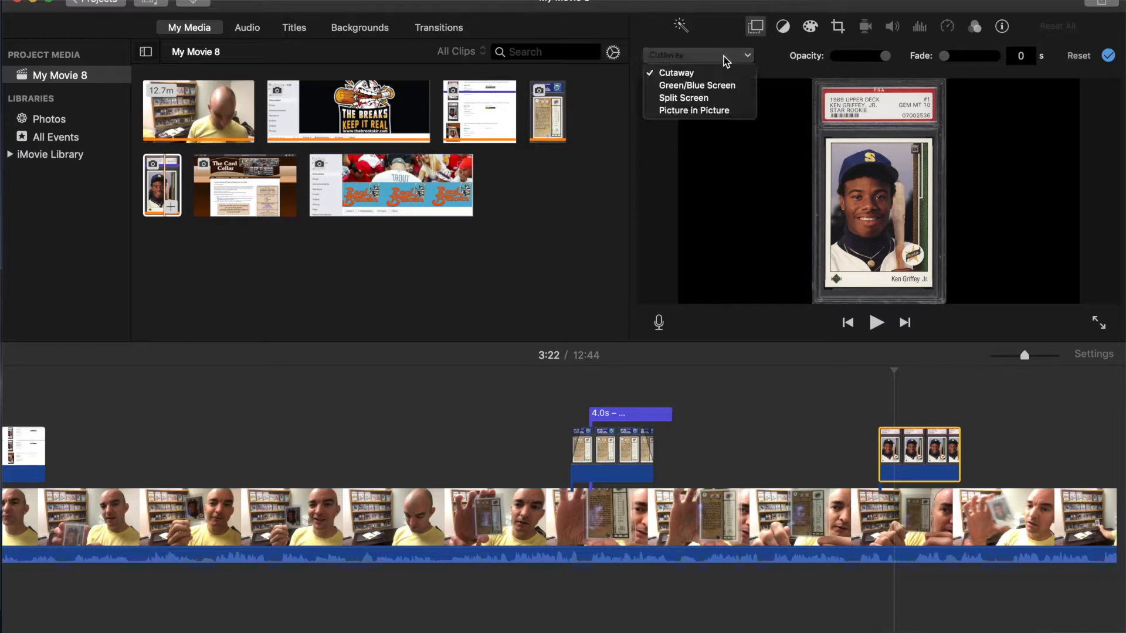
{"action": "left_click", "coordinate": [705, 112]}
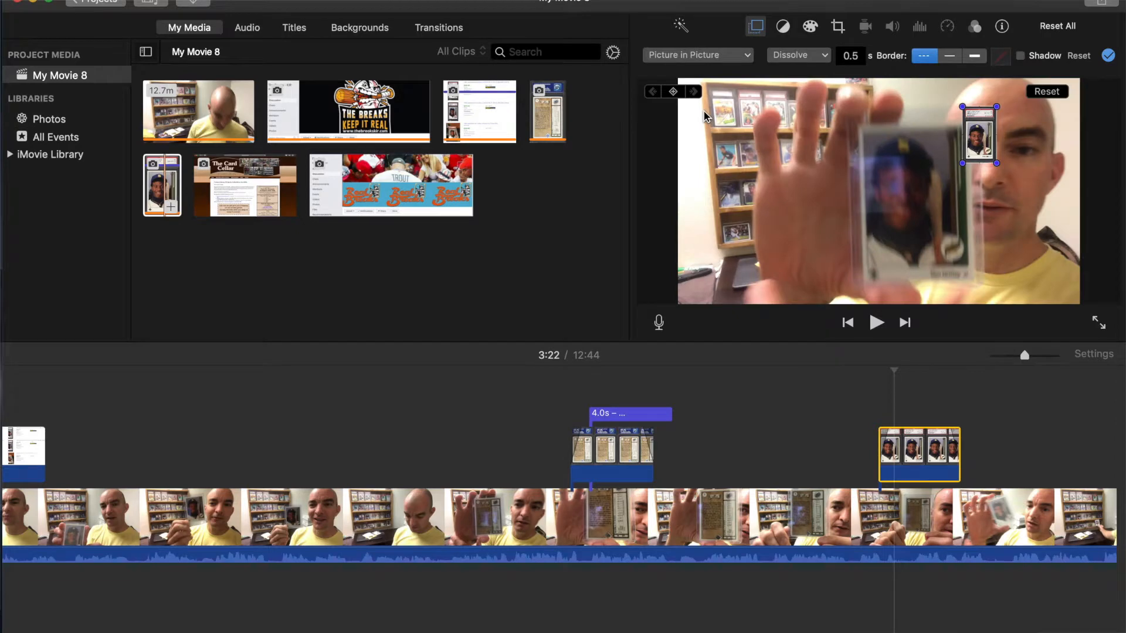
{"action": "left_click_drag", "start_coordinate": [987, 141], "coordinate": [797, 240]}
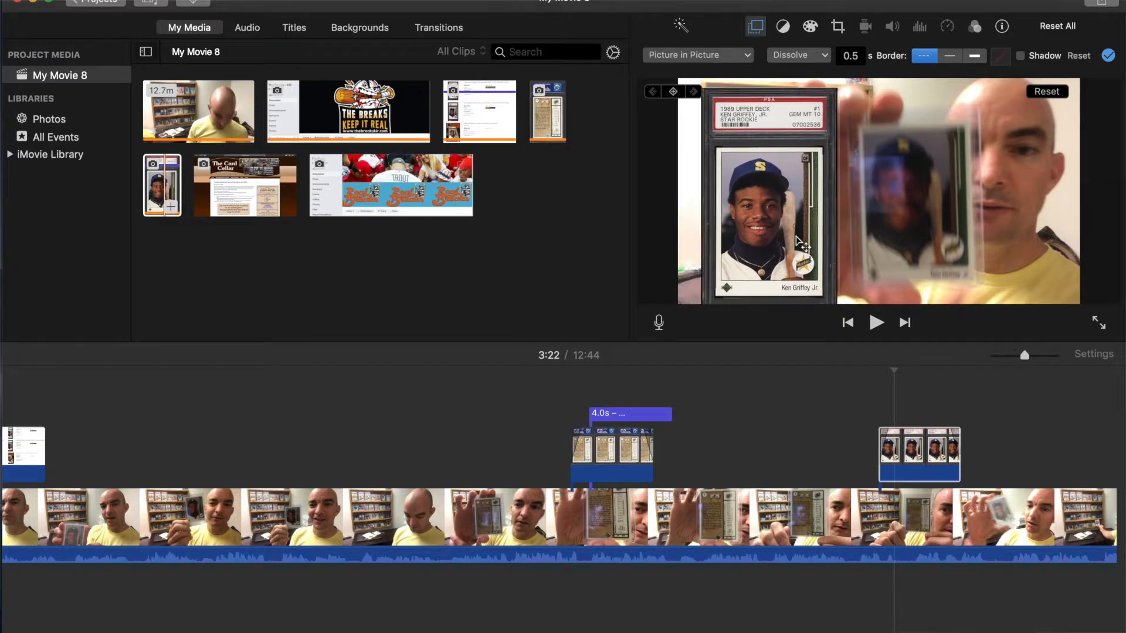
Step: Play through the card-front picture-in-picture to preview how it fades in beside the held-up card
{"action": "left_click", "coordinate": [873, 481]}
{"action": "key", "text": "space"}
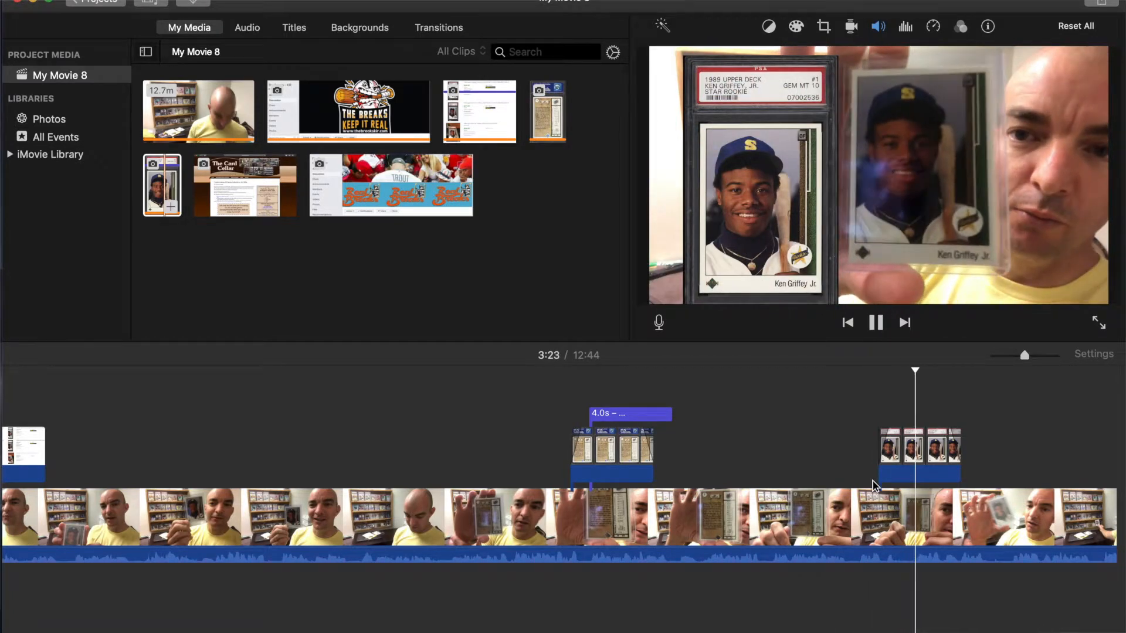
{"action": "key", "text": "space"}
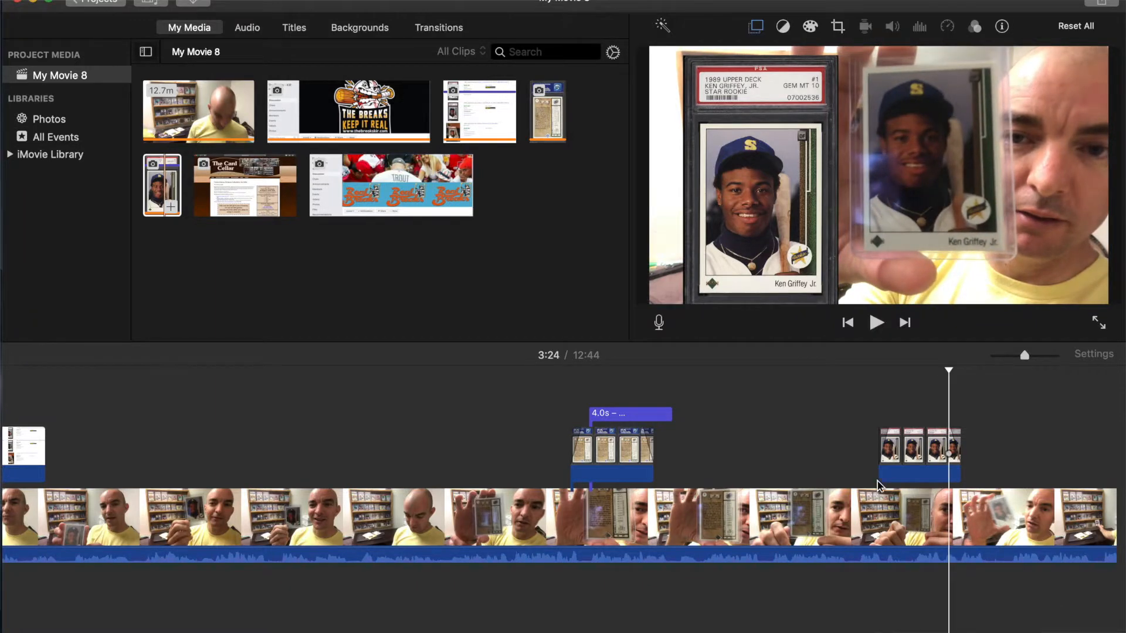
Step: Play the footage further along the timeline where the "ANYONE ELSE SEE AN AUTO???" title appears to preview that title
{"action": "scroll", "coordinate": [907, 484], "scroll_direction": "right", "scroll_amount": 15}
{"action": "scroll", "coordinate": [906, 484], "scroll_direction": "right", "scroll_amount": 20}
{"action": "scroll", "coordinate": [907, 484], "scroll_direction": "right", "scroll_amount": 10}
{"action": "scroll", "coordinate": [906, 484], "scroll_direction": "left", "scroll_amount": 4}
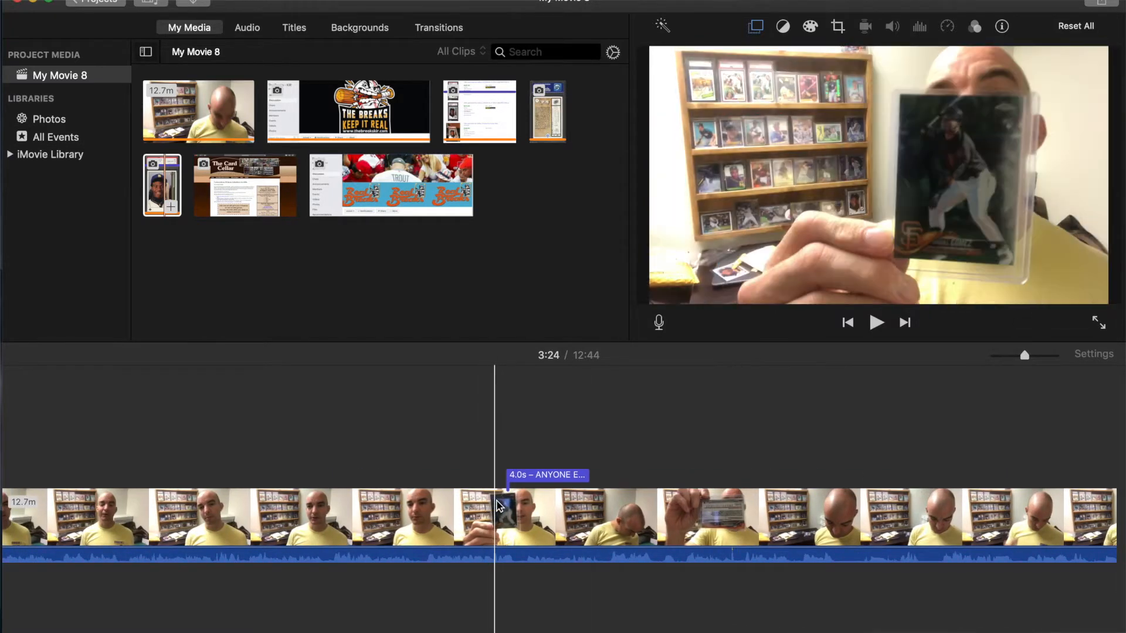
{"action": "left_click", "coordinate": [501, 506]}
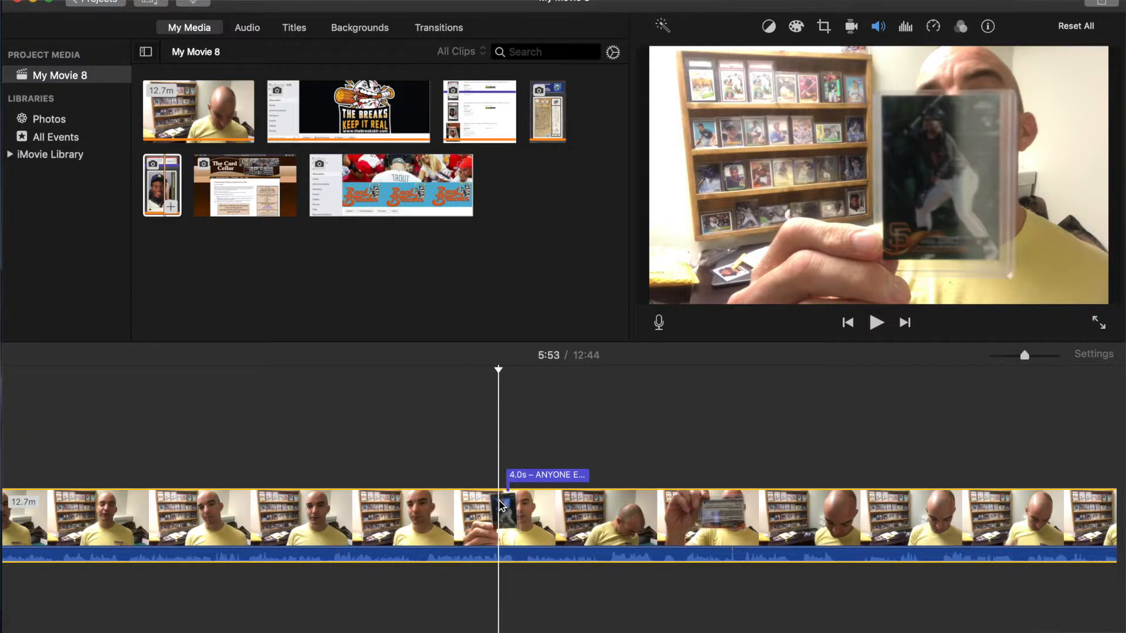
{"action": "key", "text": "space"}
{"action": "key", "text": "space"}
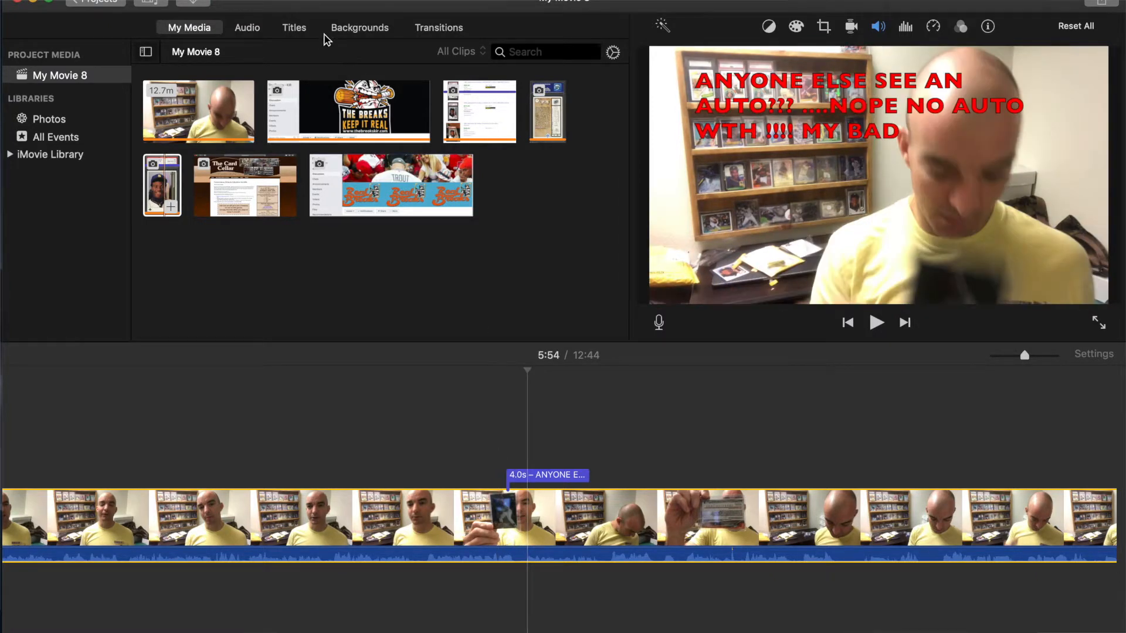
Step: Browse the title styles and replace the "ANYONE ELSE SEE AN AUTO???" title with a new Upper title
{"action": "left_click", "coordinate": [296, 30]}
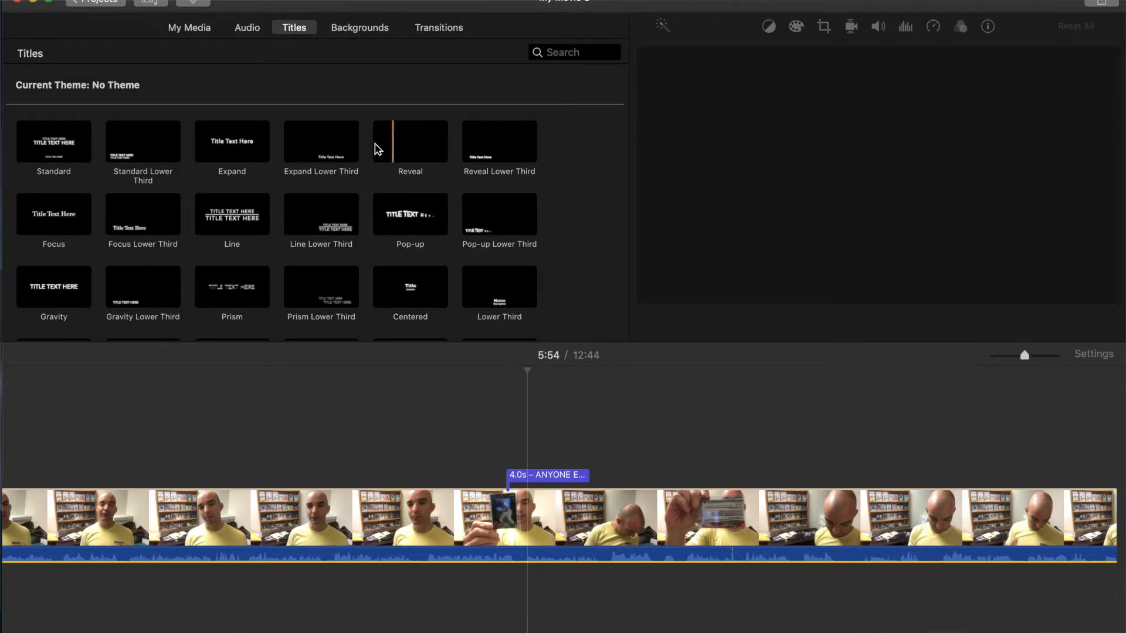
{"action": "scroll", "coordinate": [241, 208], "scroll_direction": "down", "scroll_amount": 3}
{"action": "scroll", "coordinate": [242, 211], "scroll_direction": "down", "scroll_amount": 2}
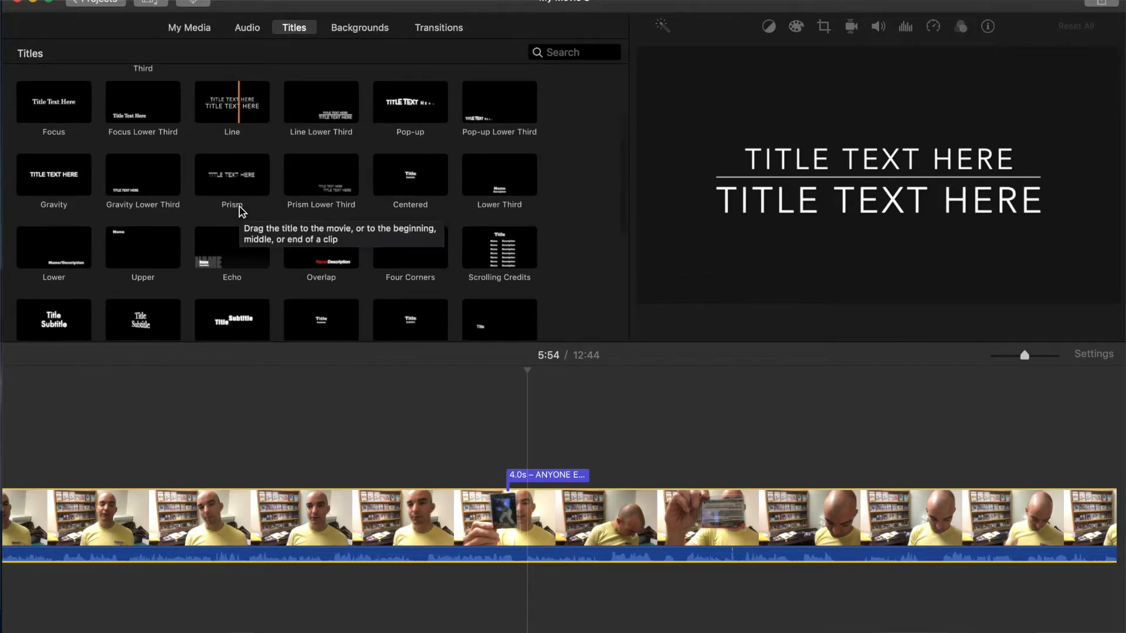
{"action": "scroll", "coordinate": [241, 211], "scroll_direction": "down", "scroll_amount": 2}
{"action": "scroll", "coordinate": [241, 223], "scroll_direction": "up", "scroll_amount": 5}
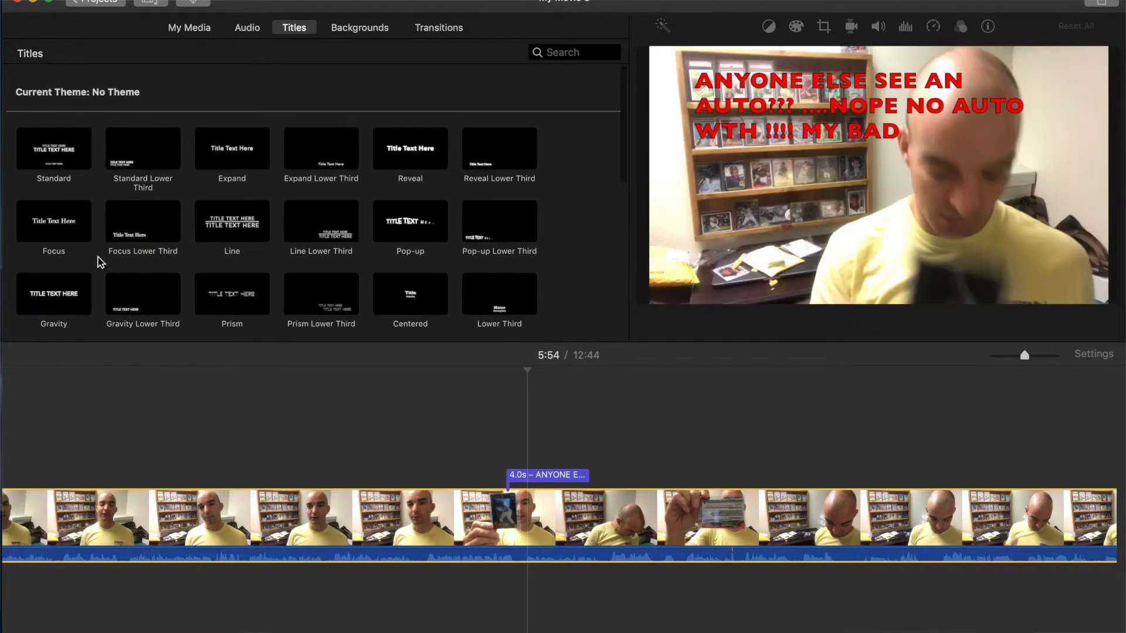
{"action": "scroll", "coordinate": [97, 259], "scroll_direction": "down", "scroll_amount": 3}
{"action": "left_click", "coordinate": [148, 240]}
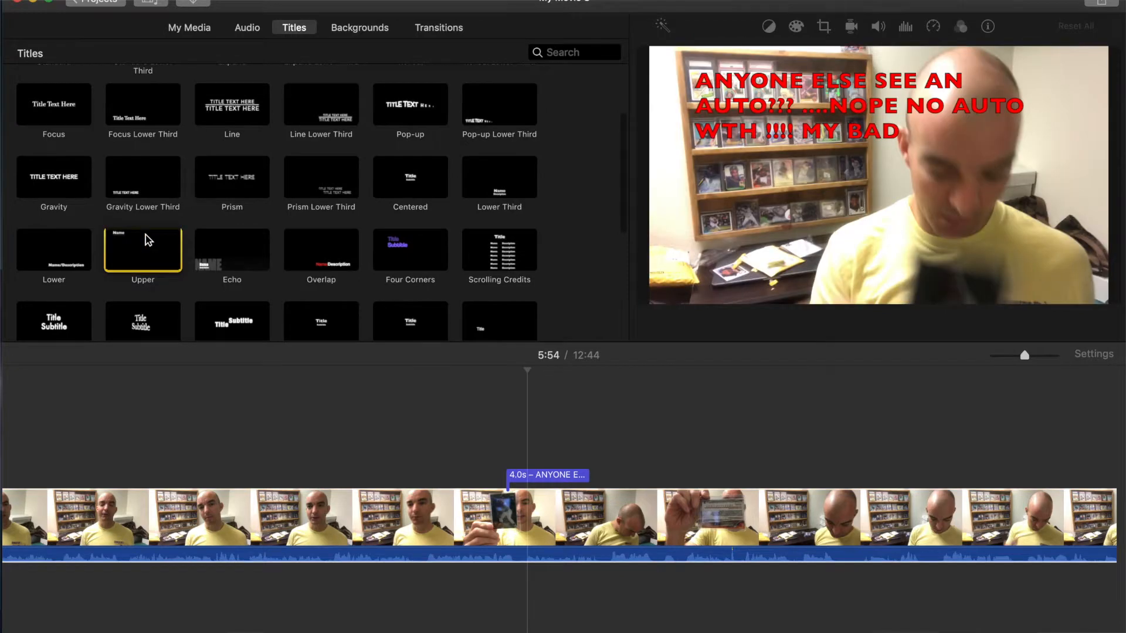
{"action": "left_click_drag", "start_coordinate": [148, 240], "coordinate": [510, 434]}
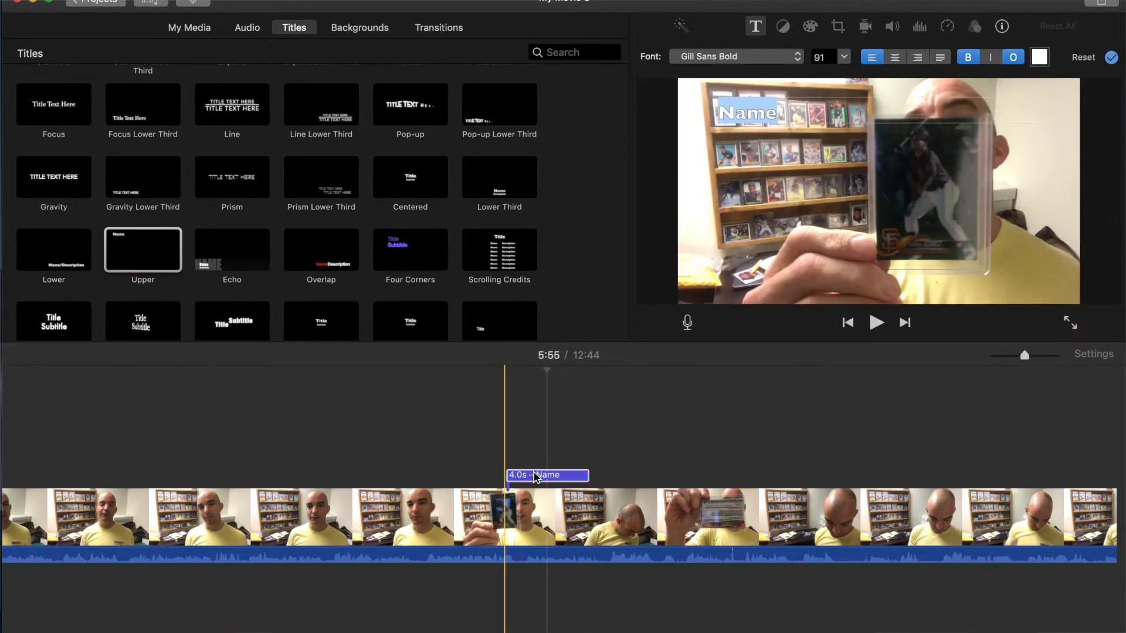
Step: Replace the new title's placeholder text with "hey idiot its not an autograph"
{"action": "double_click", "coordinate": [748, 115]}
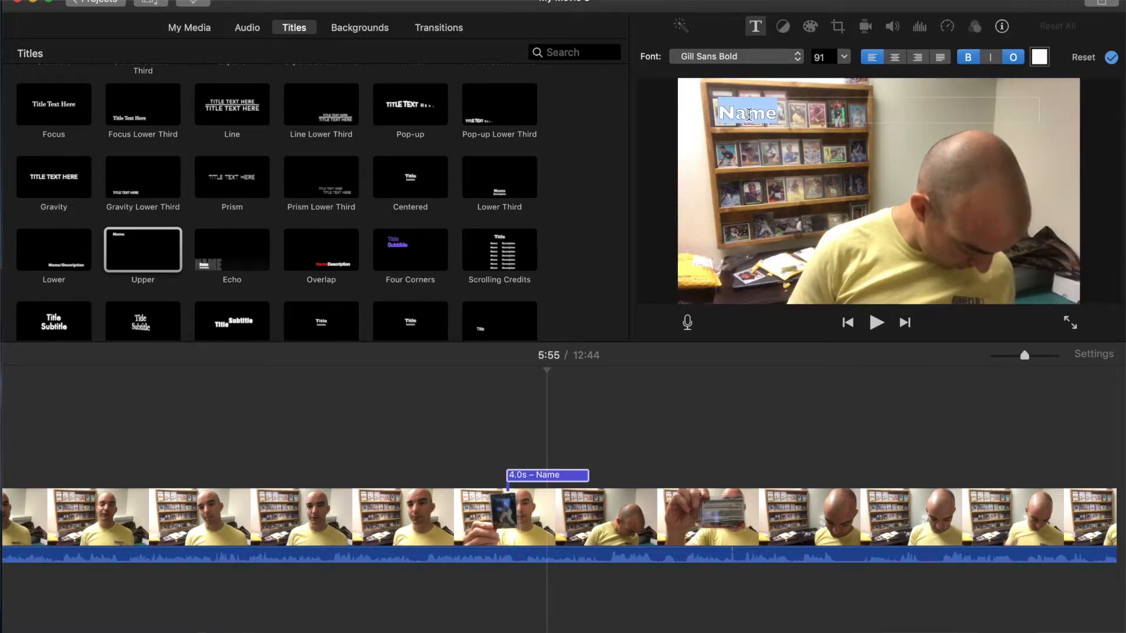
{"action": "type", "text": "hey"}
{"action": "type", "text": "idi"}
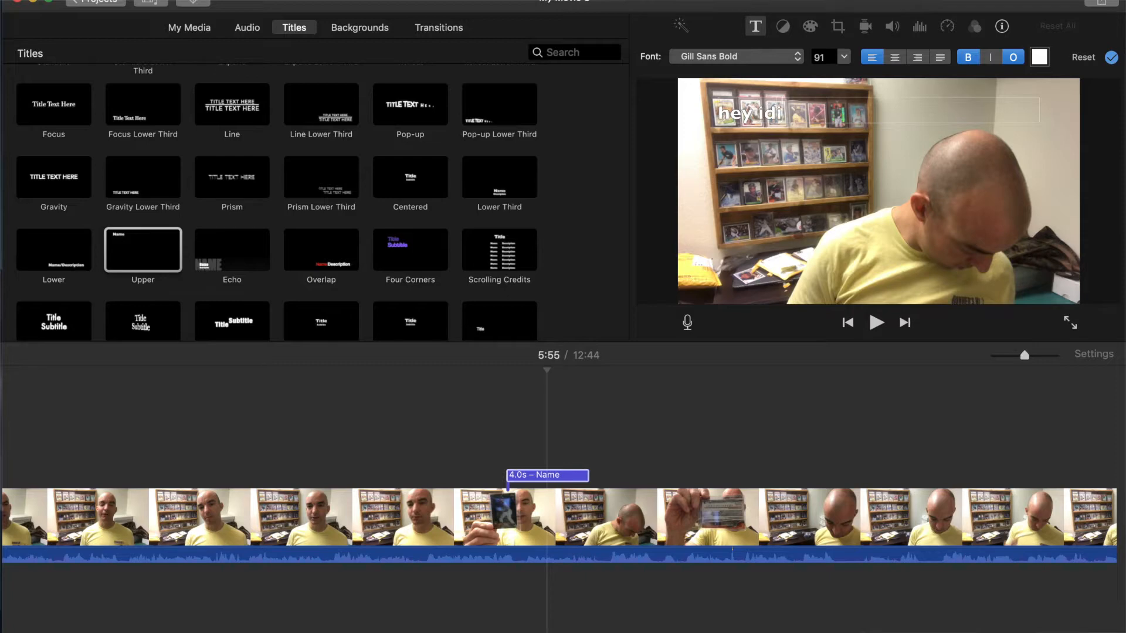
{"action": "type", "text": "ot its not"}
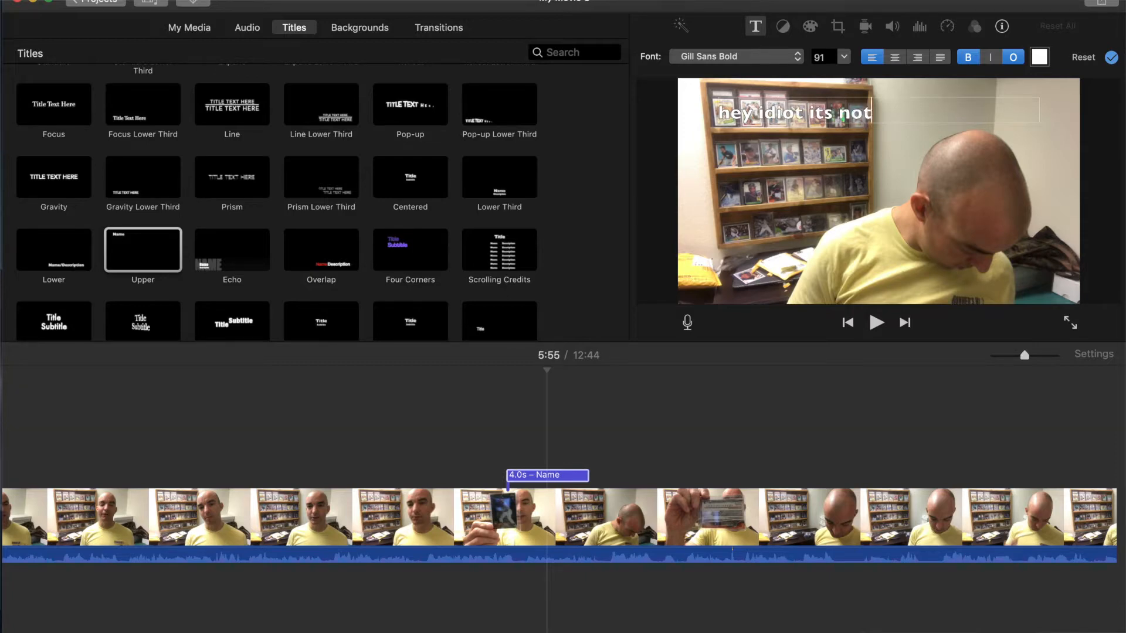
{"action": "type", "text": " an autograph"}
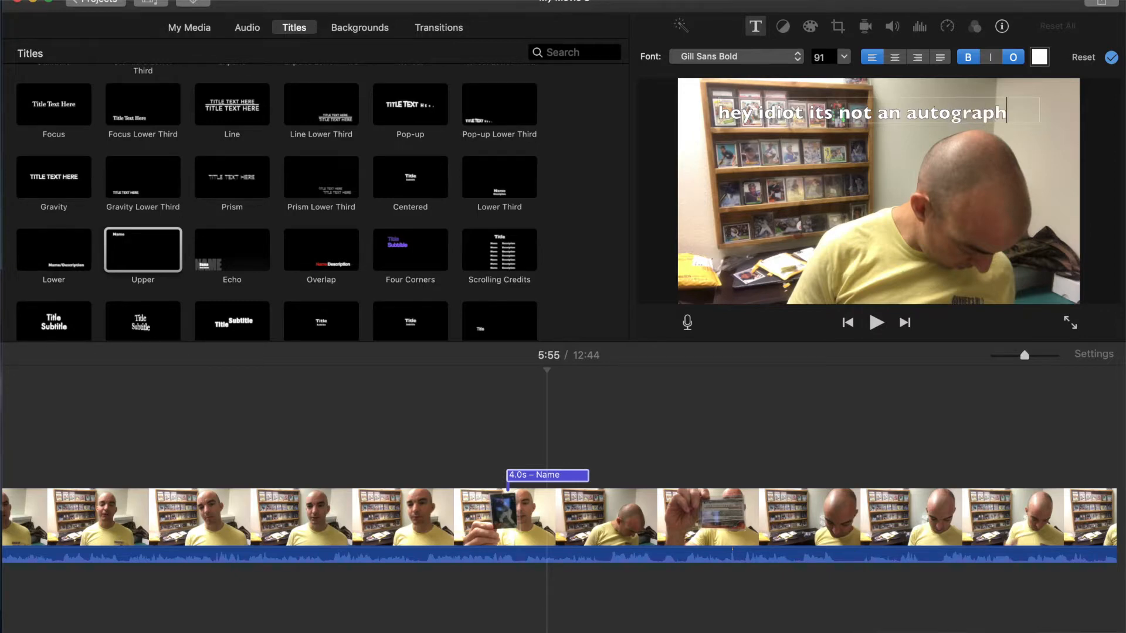
Step: Change the colour of the whole "hey idiot its not an autograph" title text to red
{"action": "double_click", "coordinate": [892, 117]}
{"action": "triple_click", "coordinate": [892, 116]}
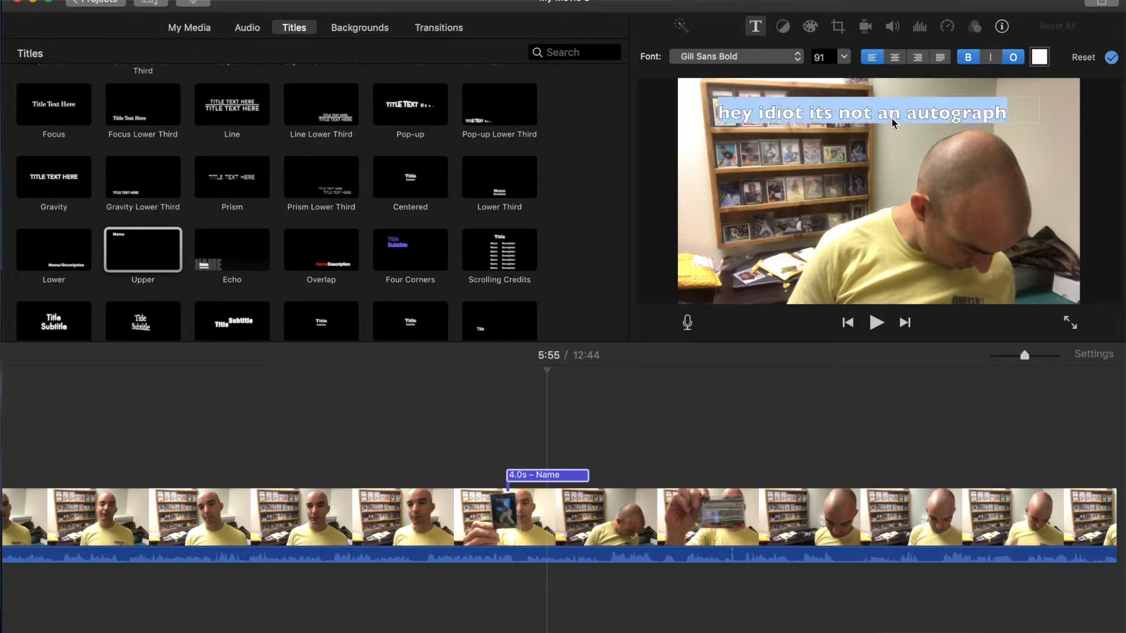
{"action": "left_click", "coordinate": [1039, 56]}
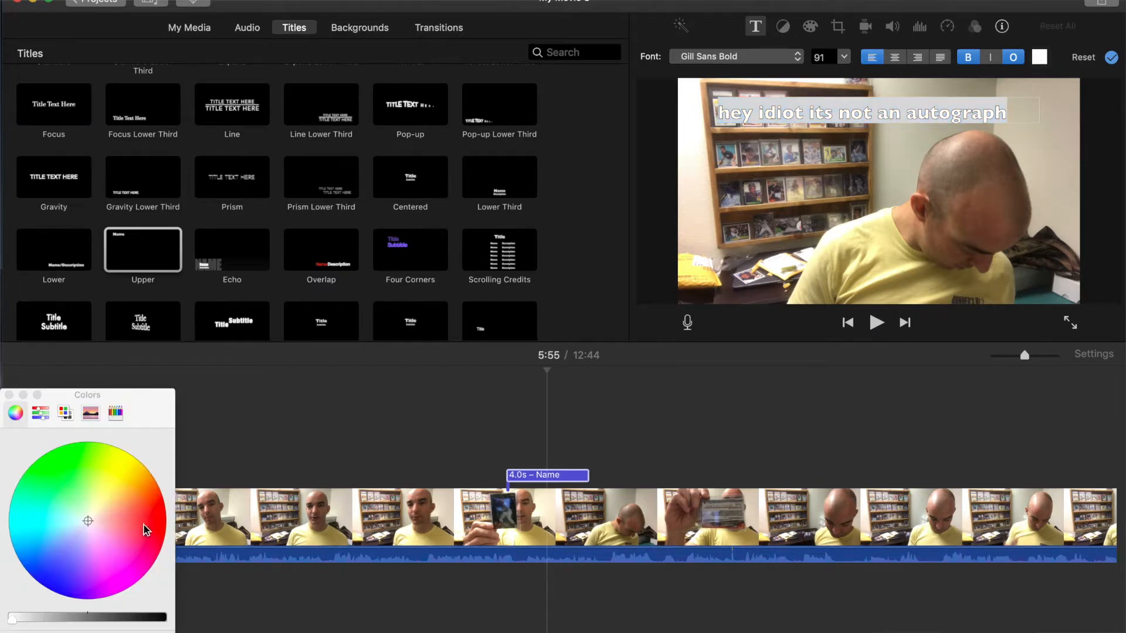
{"action": "left_click", "coordinate": [166, 534]}
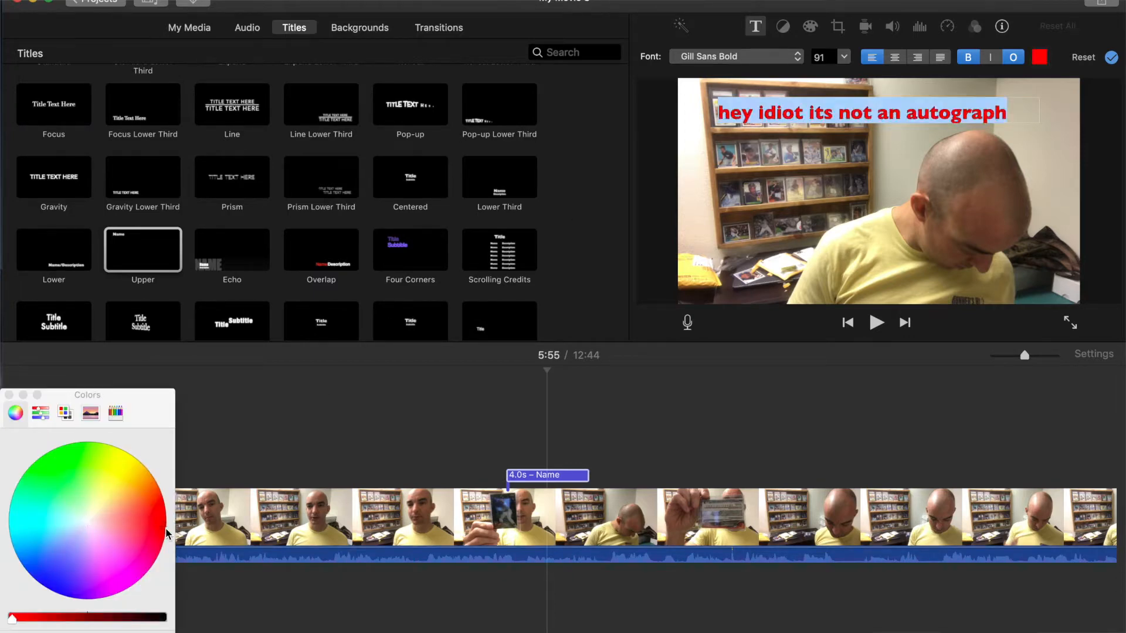
{"action": "left_click", "coordinate": [9, 394]}
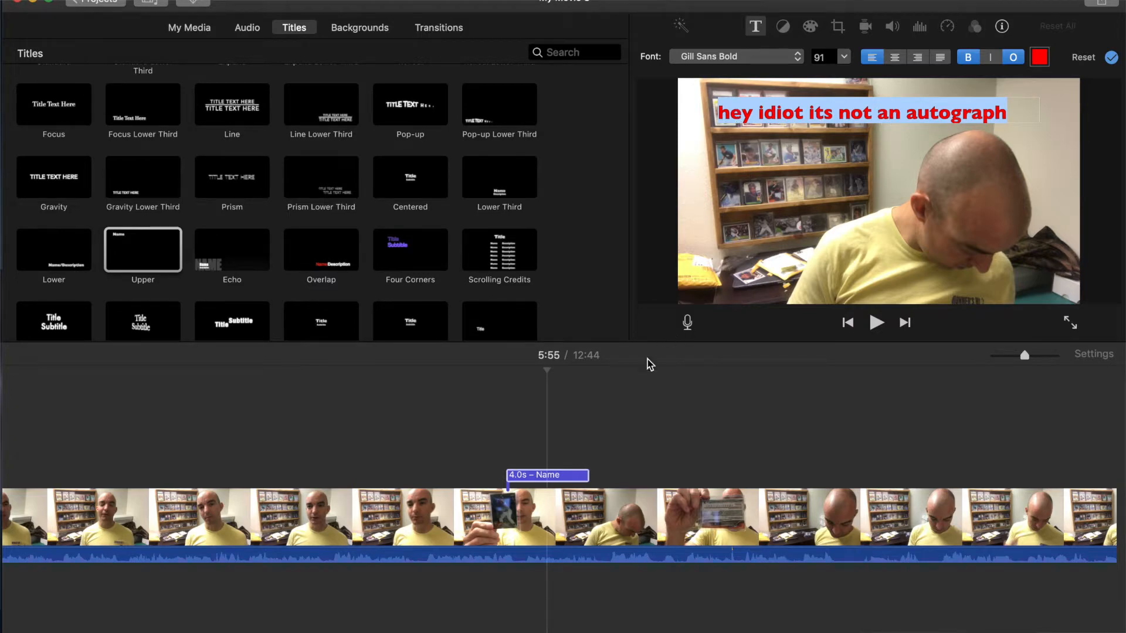
Step: Play the footage from just before the red title to preview when it appears
{"action": "left_click", "coordinate": [496, 477]}
{"action": "left_click", "coordinate": [509, 502]}
{"action": "key", "text": "space"}
{"action": "key", "text": "space"}
Step: Shift the red title slightly earlier on the timeline and extend its duration to 9.8 s
{"action": "mouse_move", "coordinate": [561, 476]}
{"action": "left_mouse_down"}
{"action": "mouse_move", "coordinate": [506, 477]}
{"action": "mouse_move", "coordinate": [568, 477]}
{"action": "mouse_move", "coordinate": [543, 477]}
{"action": "mouse_move", "coordinate": [554, 477]}
{"action": "left_mouse_up"}
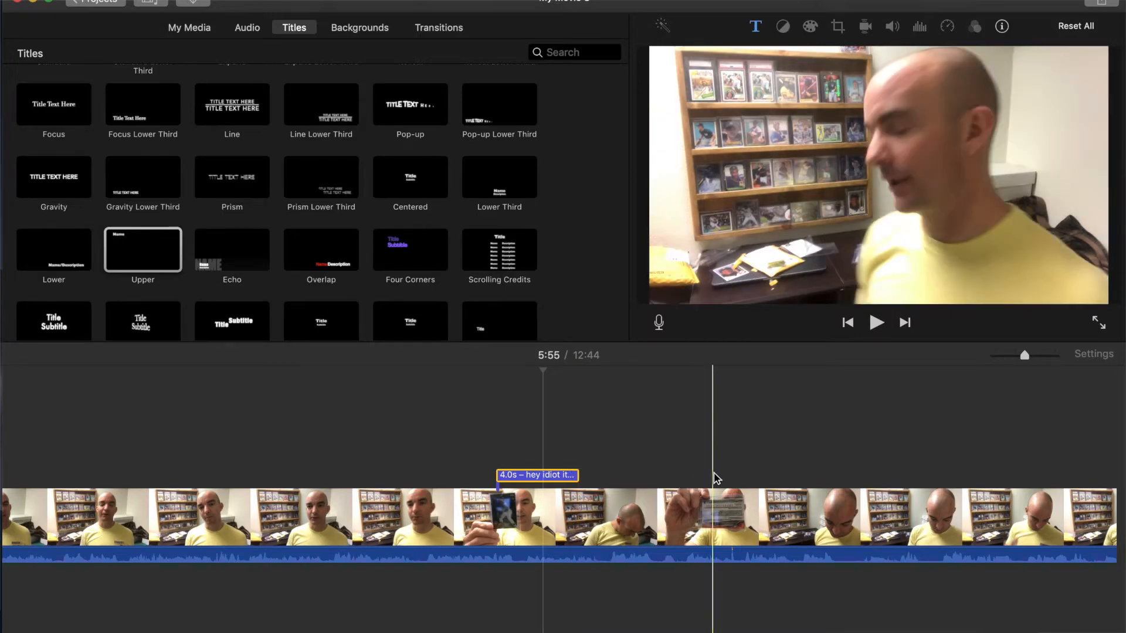
{"action": "left_click", "coordinate": [562, 478]}
{"action": "left_click_drag", "start_coordinate": [581, 478], "coordinate": [700, 473]}
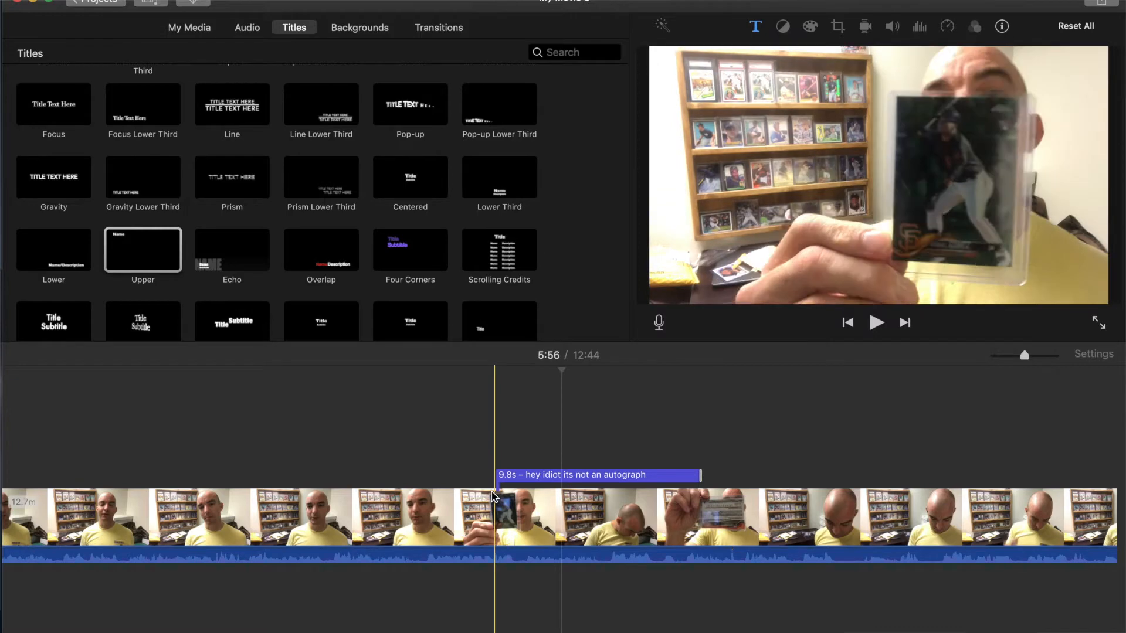
Step: Play the footage through the extended red title to preview its new timing
{"action": "left_click", "coordinate": [493, 495]}
{"action": "key", "text": "space"}
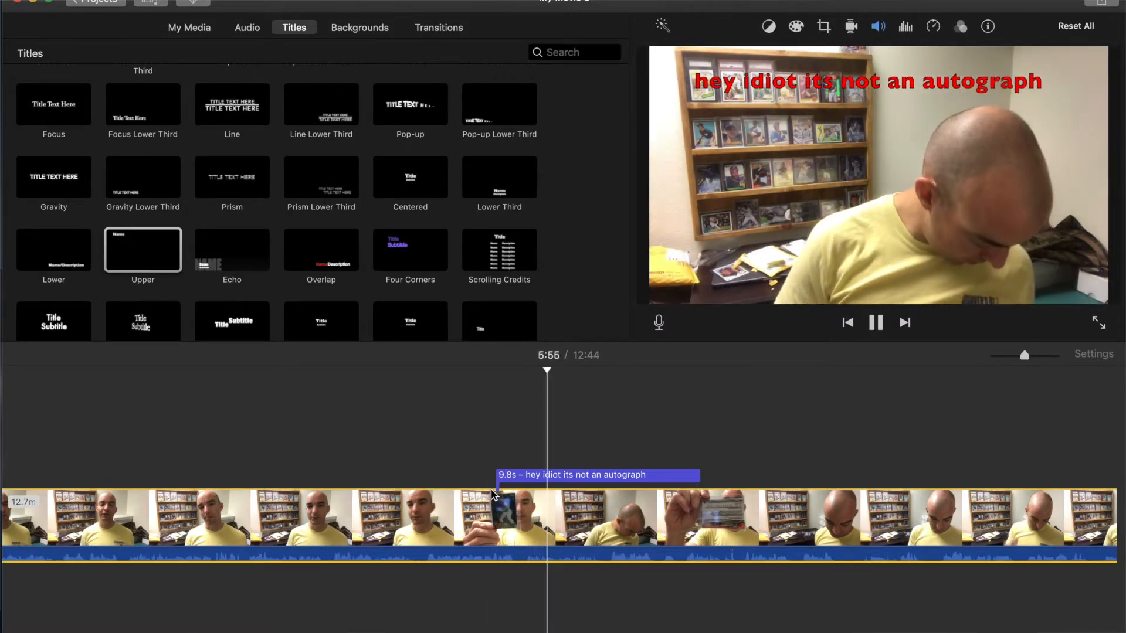
{"action": "key", "text": "space"}
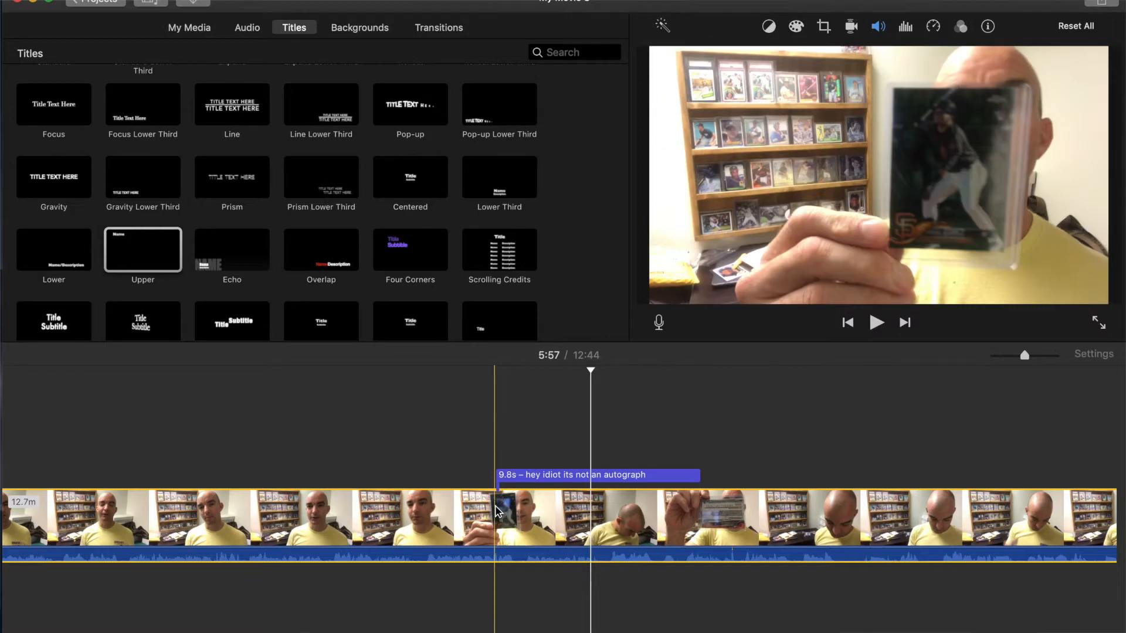
Step: Find the footage further along the timeline where several cards are held up together
{"action": "scroll", "coordinate": [493, 504], "scroll_direction": "right", "scroll_amount": 10}
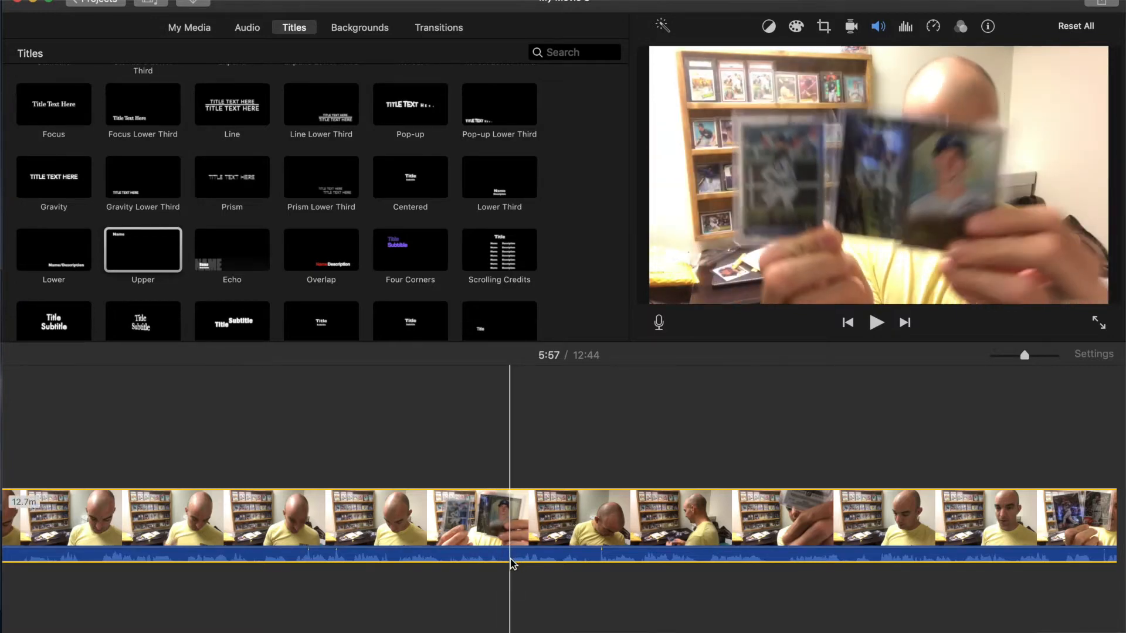
{"action": "left_click_drag", "start_coordinate": [514, 555], "coordinate": [516, 539]}
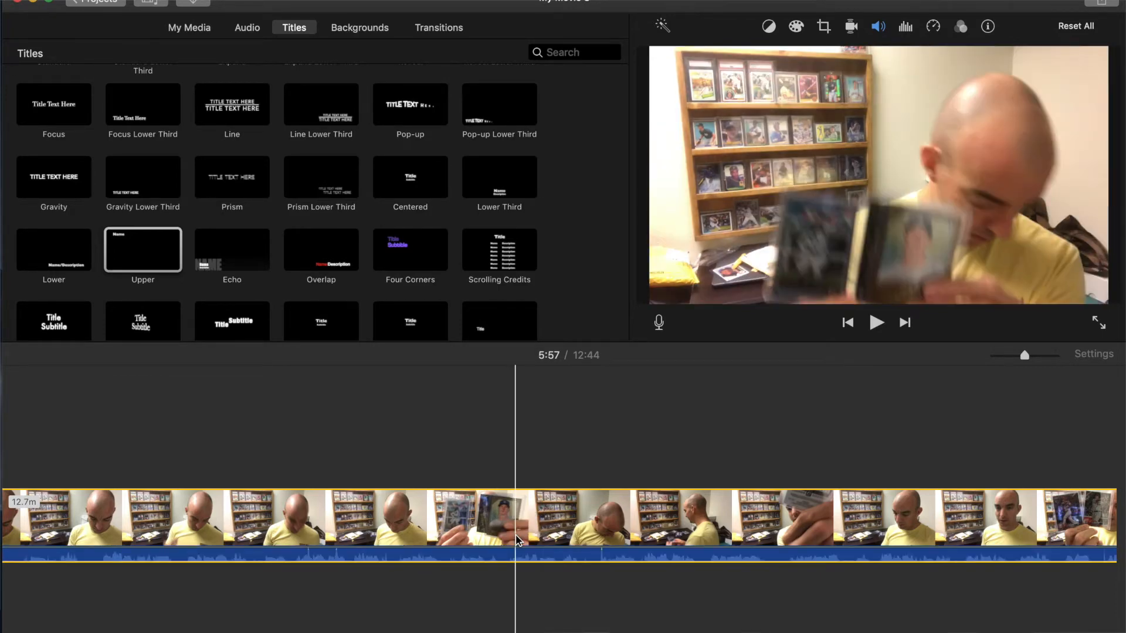